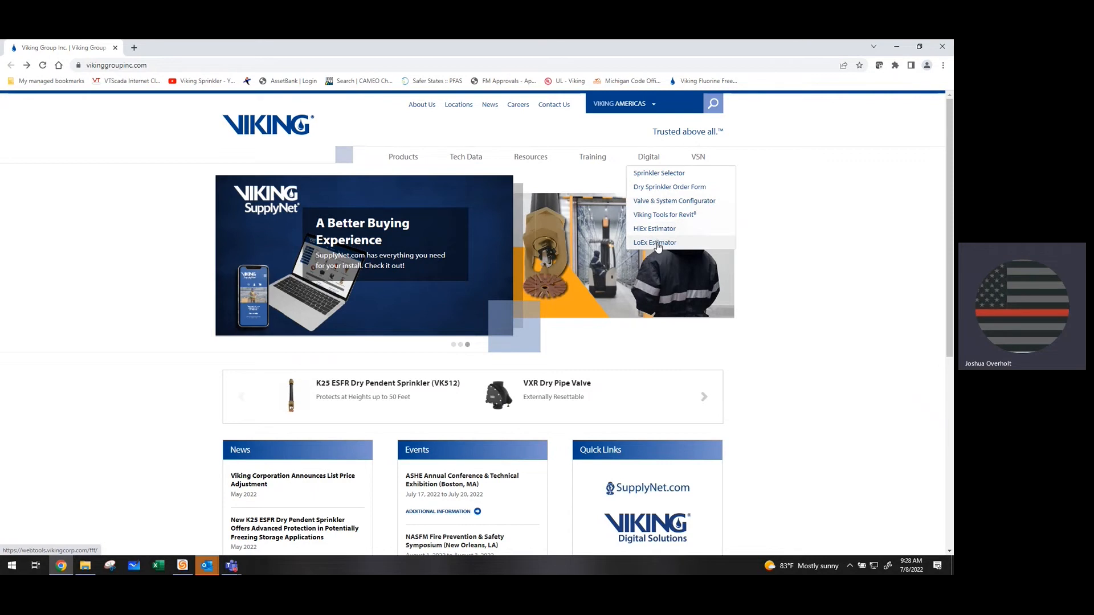
# Step: Open the LoEx Estimator from the Viking site and accept its disclaimer
pyautogui.click(656, 244)
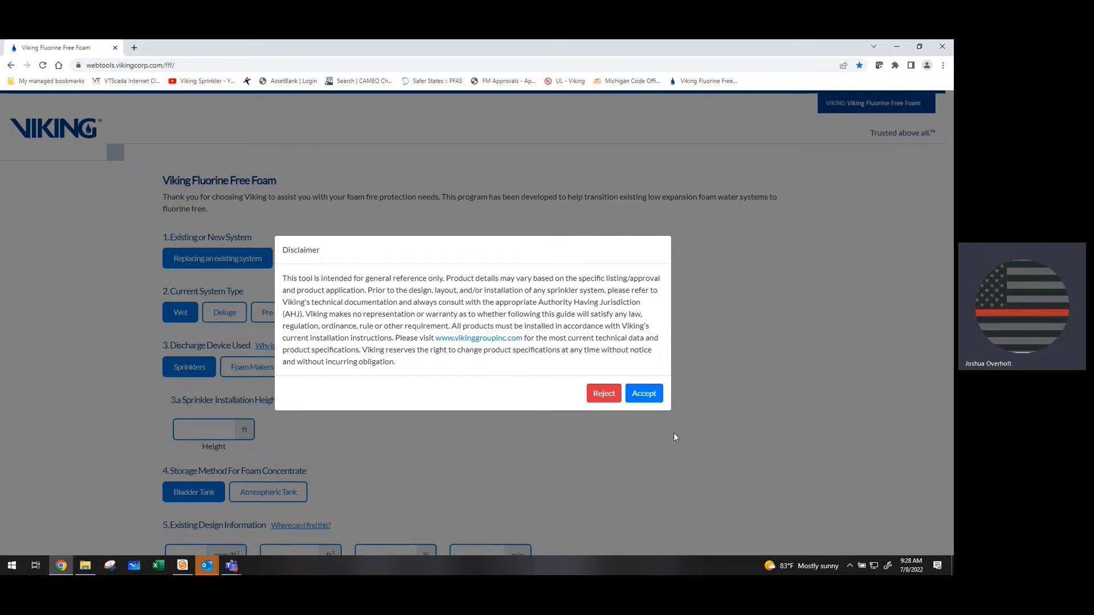
pyautogui.click(644, 398)
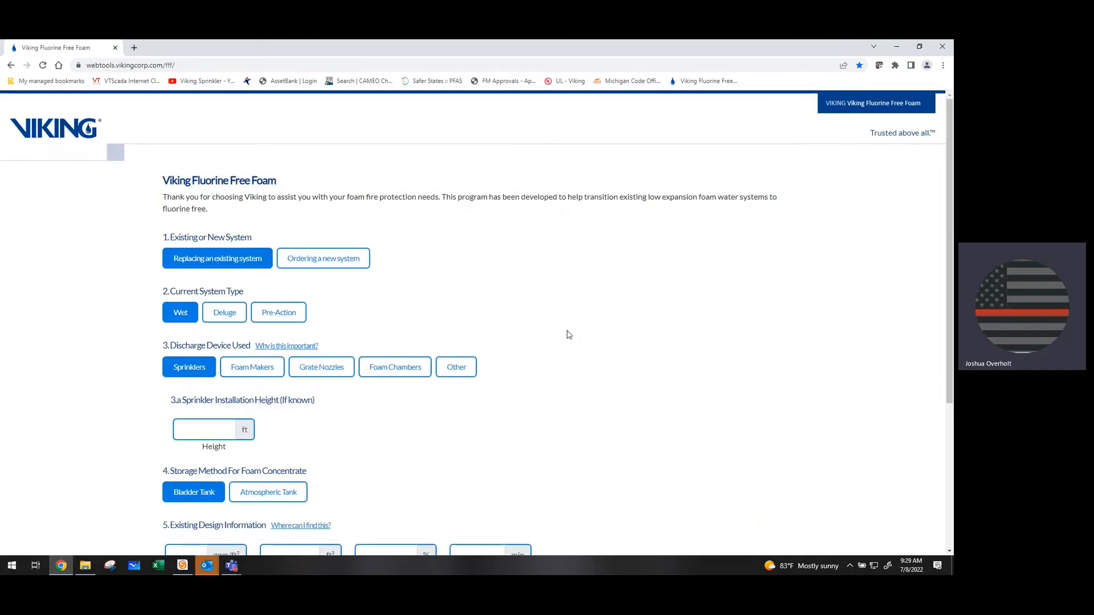
# Step: Go through the discharge device options for the existing wet system and settle on Foam Makers
pyautogui.scroll(-1, 568, 334)
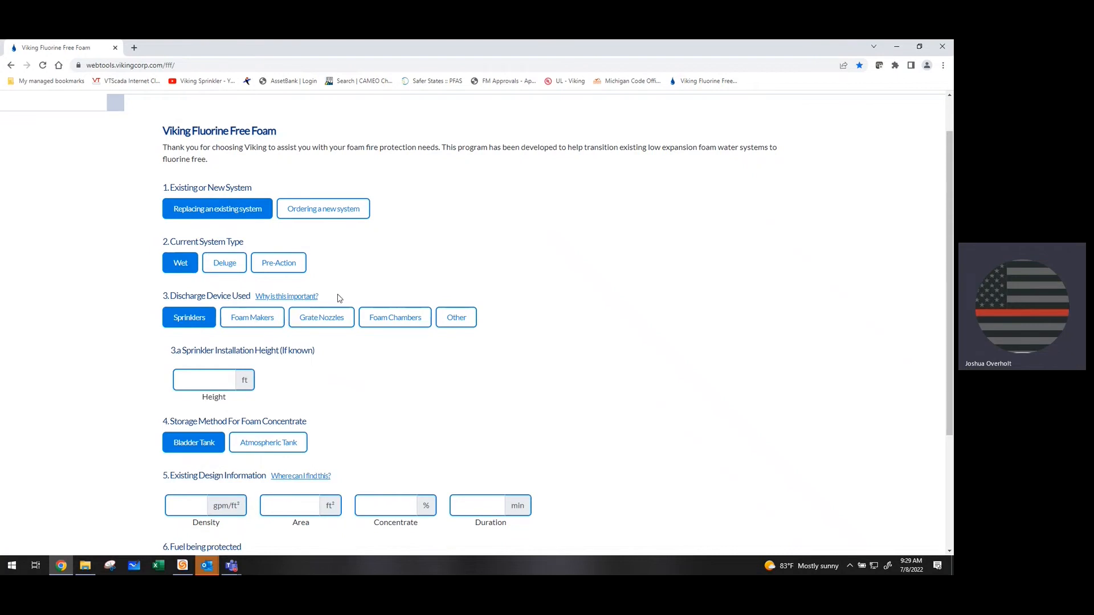
pyautogui.scroll(-1, 328, 275)
pyautogui.scroll(-1, 329, 275)
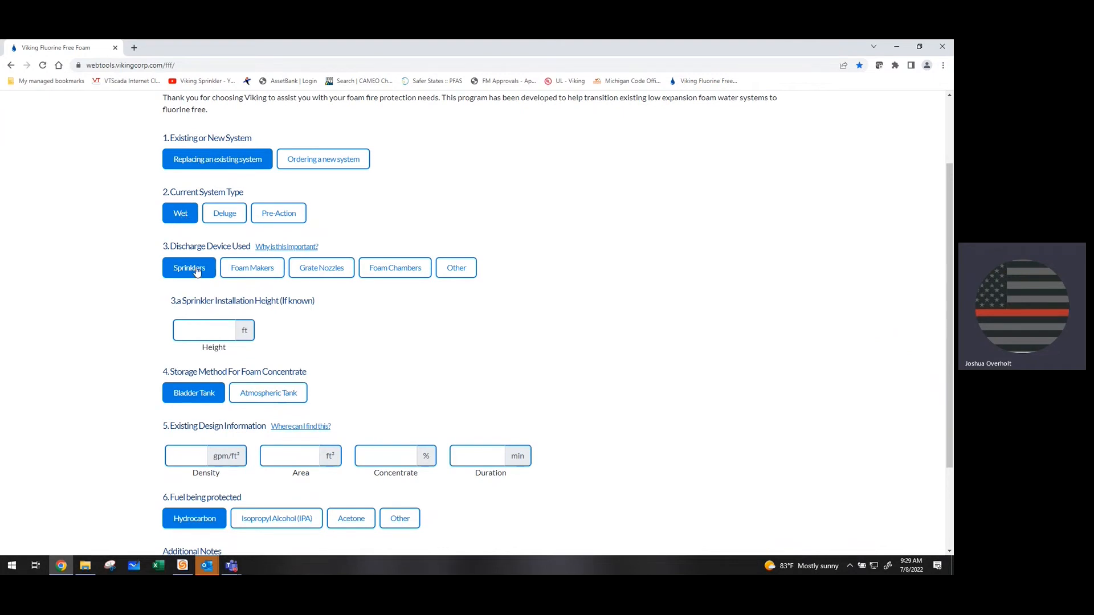
pyautogui.click(244, 270)
pyautogui.click(322, 270)
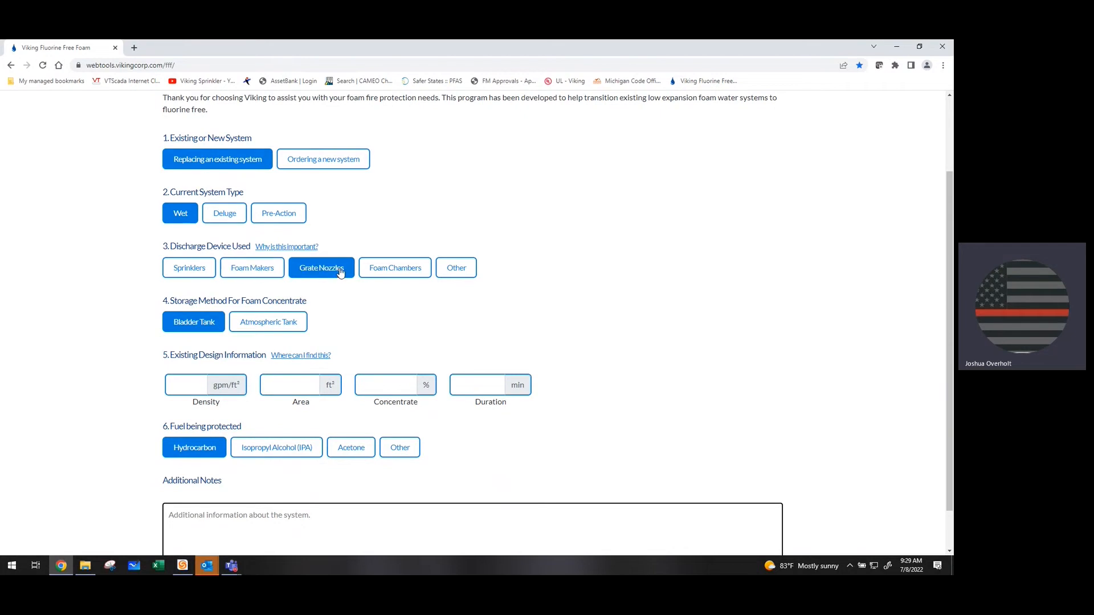
pyautogui.click(386, 274)
pyautogui.click(443, 271)
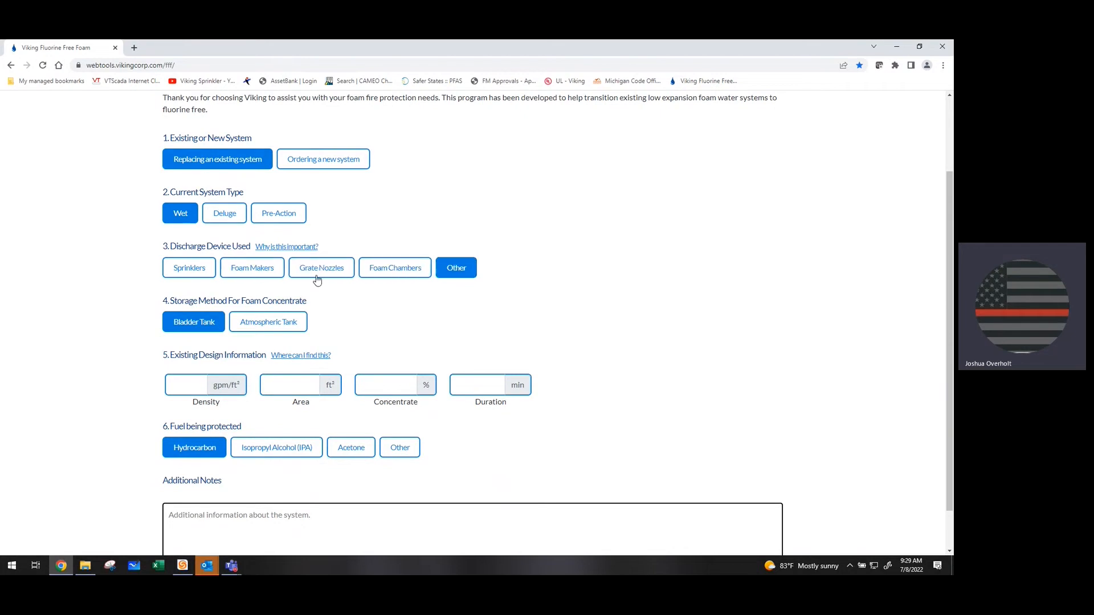
pyautogui.click(189, 268)
pyautogui.click(227, 272)
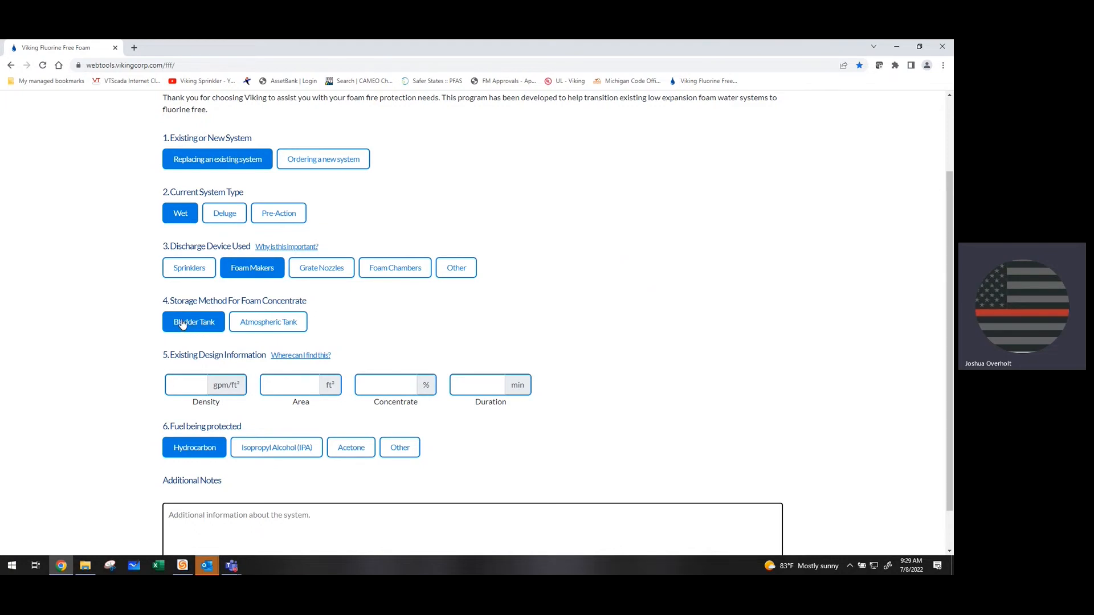
# Step: Fill in the existing design information with density .16 gpm/ft², area 5000 ft², concentrate 3% and duration 10 min
pyautogui.scroll(-1, 181, 321)
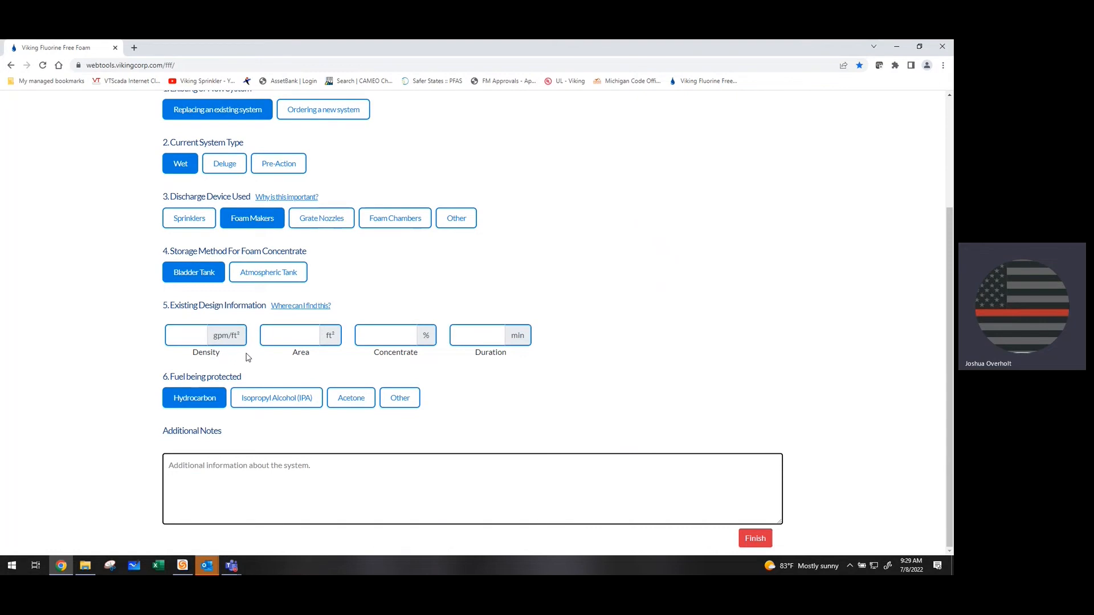
pyautogui.click(189, 338)
pyautogui.write('.16')
pyautogui.click(305, 332)
pyautogui.write('5000')
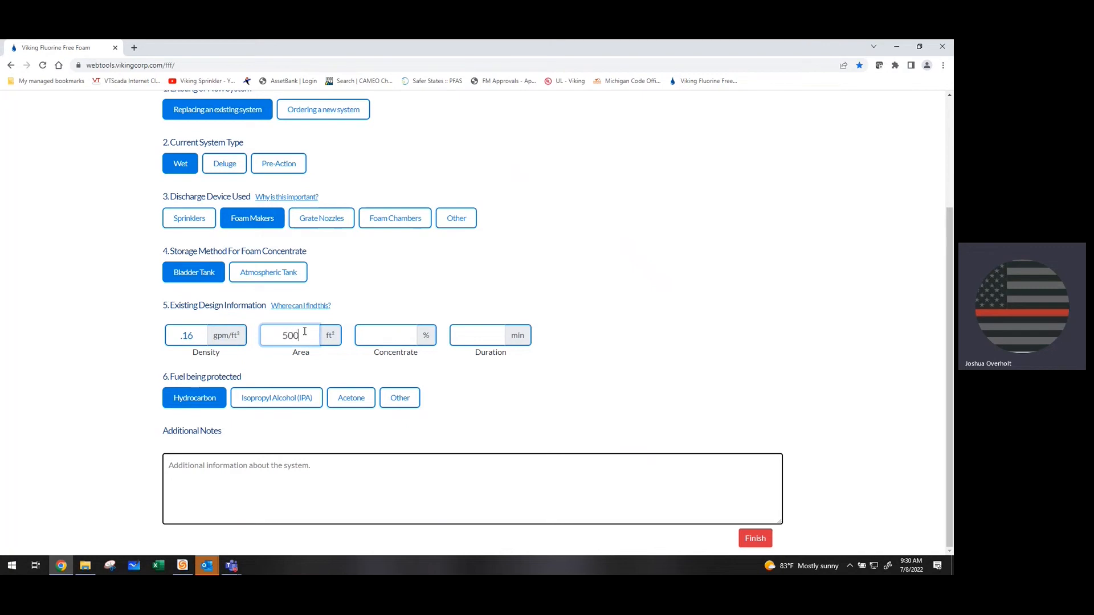
pyautogui.click(387, 337)
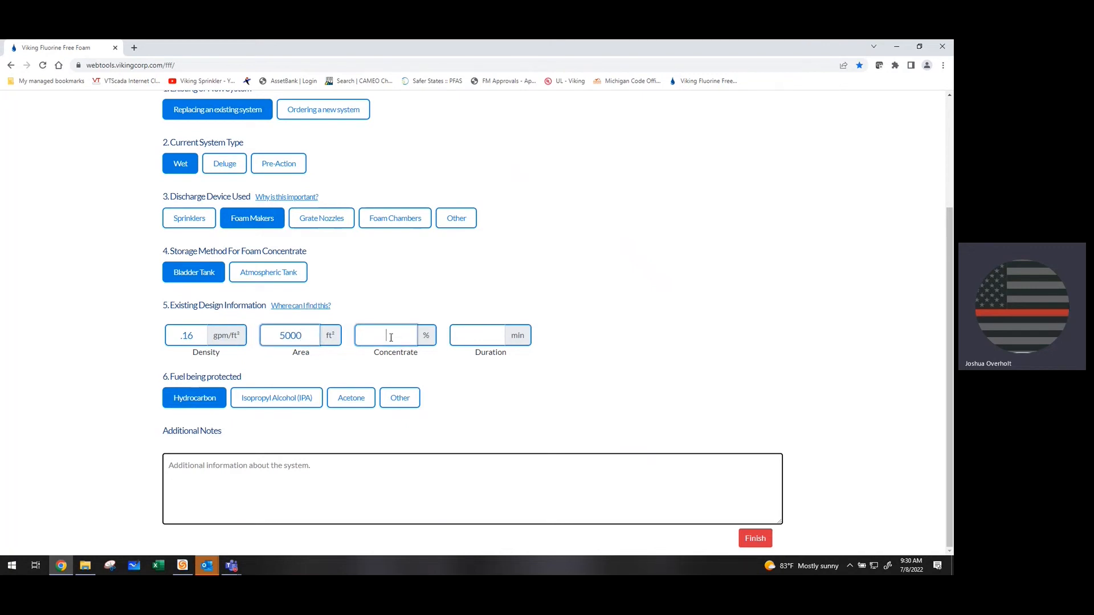
pyautogui.write('3')
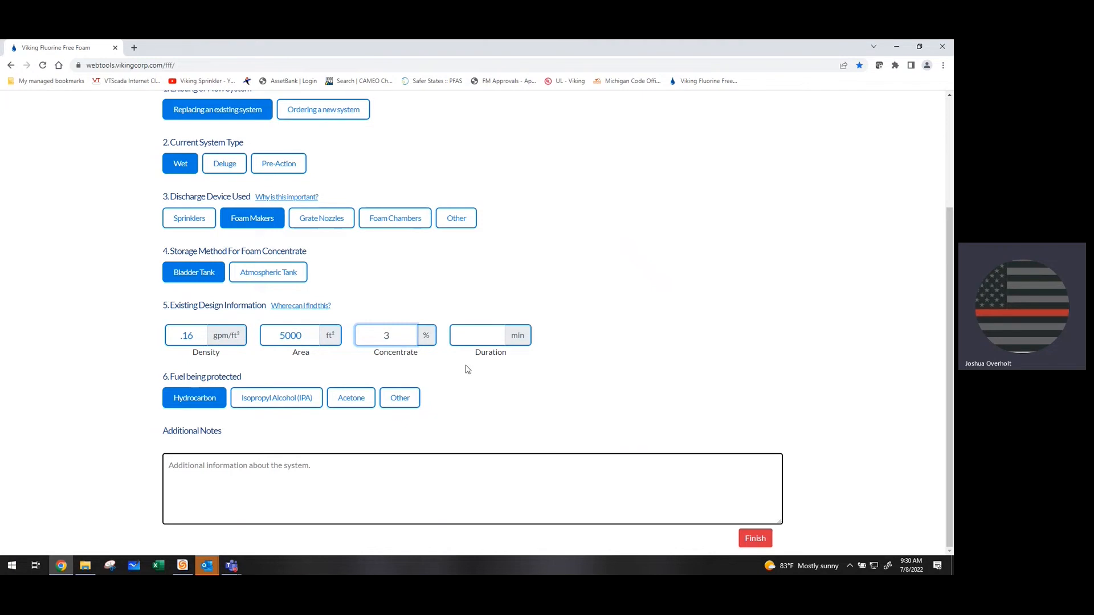
pyautogui.click(483, 333)
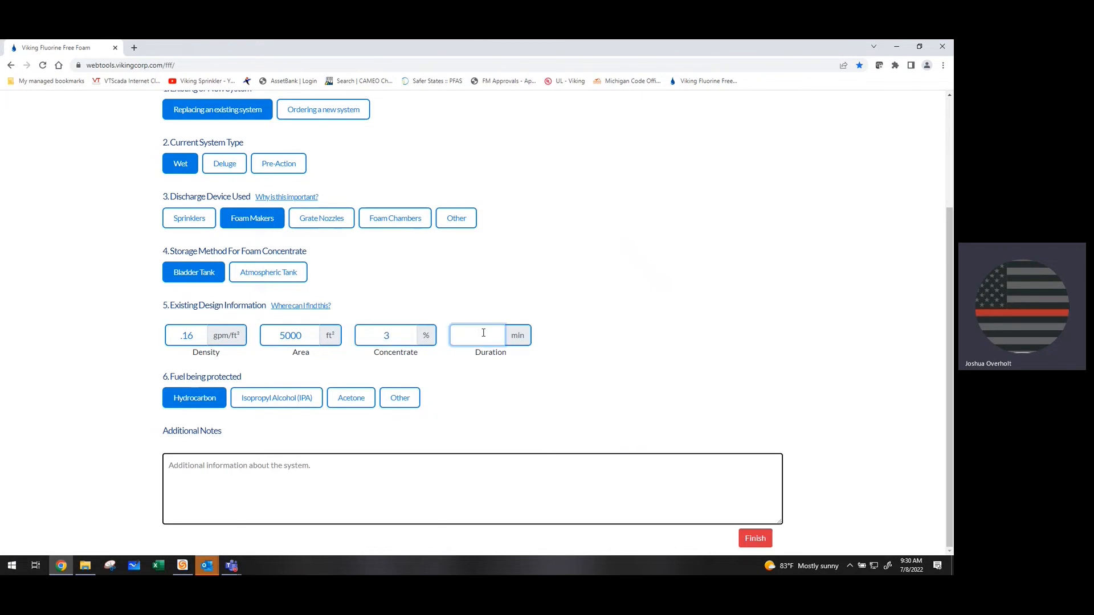
pyautogui.write('10')
pyautogui.click(631, 322)
# Step: Enter the additional note "Please give me a call ASAP."
pyautogui.write('PL')
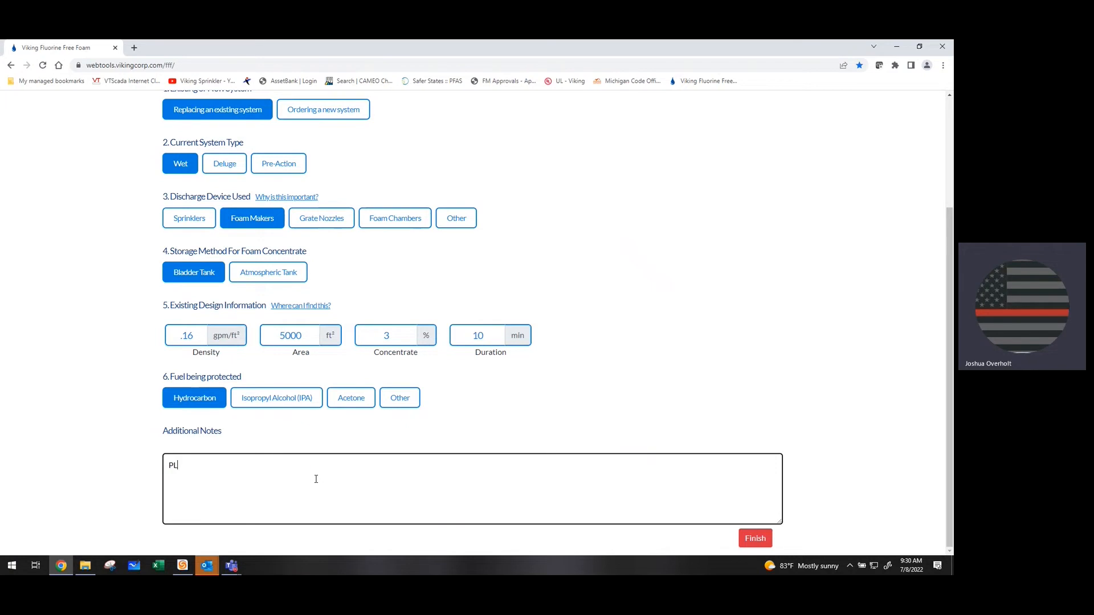
pyautogui.write('ease give me acall')
pyautogui.press('BackSpace')
pyautogui.press('BackSpace')
pyautogui.press('BackSpace')
pyautogui.press('BackSpace')
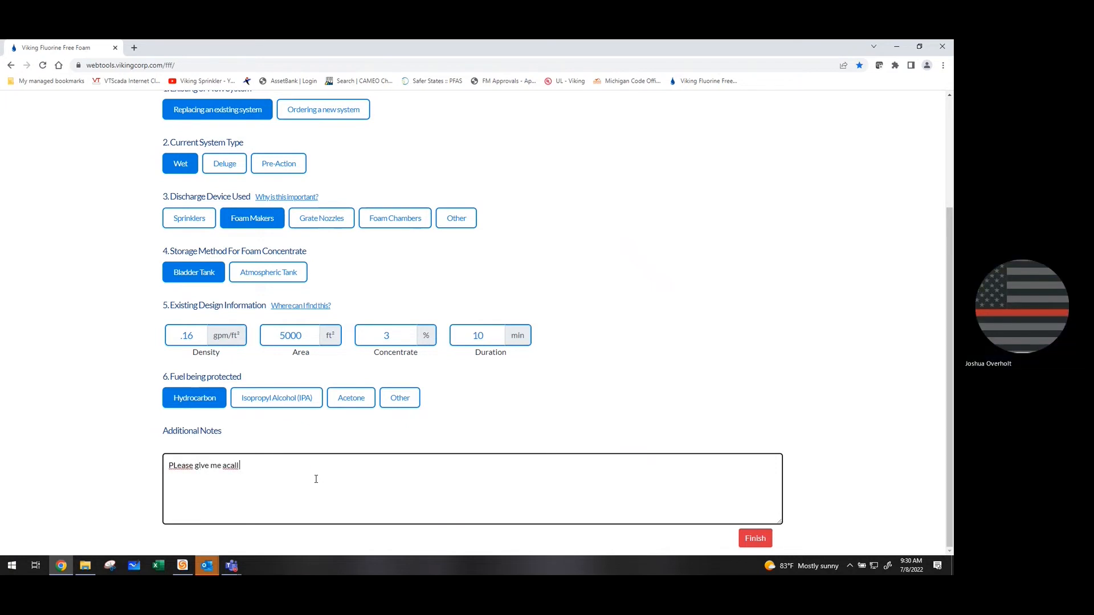
pyautogui.press('BackSpace')
pyautogui.write('call ASAP')
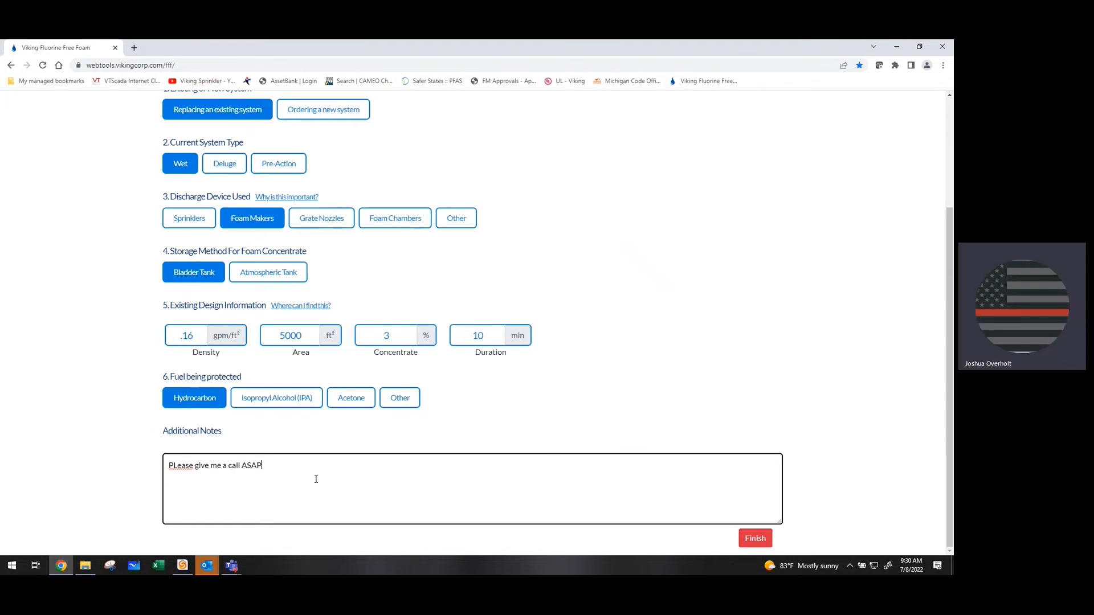
pyautogui.click(176, 465)
pyautogui.press('BackSpace')
pyautogui.write('l')
# Step: Finish the questionnaire to view the contact and project submission form, and close it without submitting
pyautogui.click(756, 539)
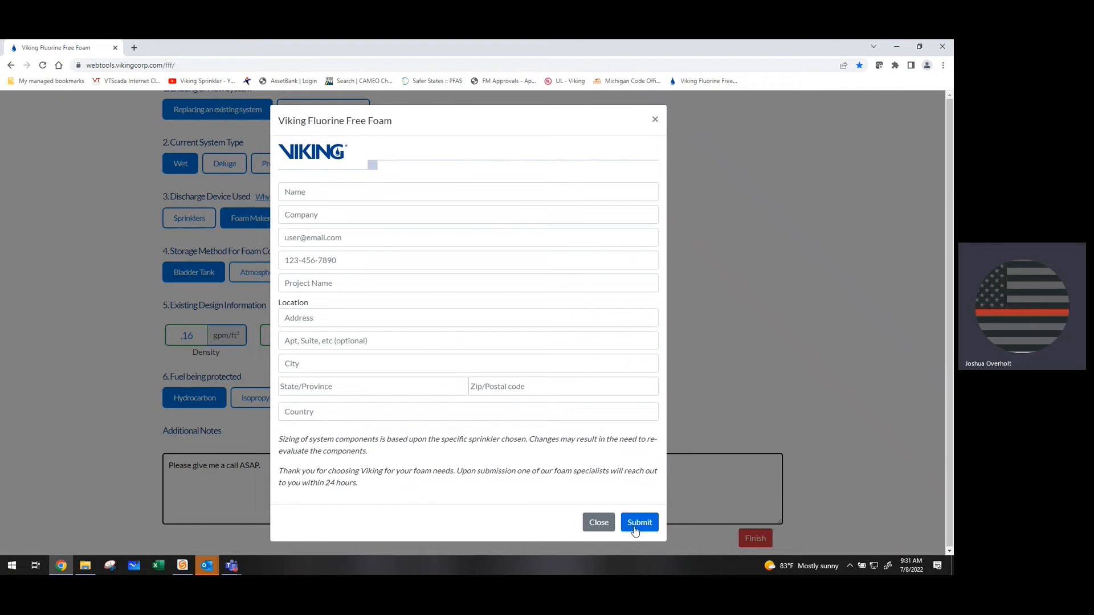
pyautogui.click(599, 522)
# Step: Switch the estimate to ordering a new system and compare the design standards, ending on NFPA 11
pyautogui.scroll(2, 375, 366)
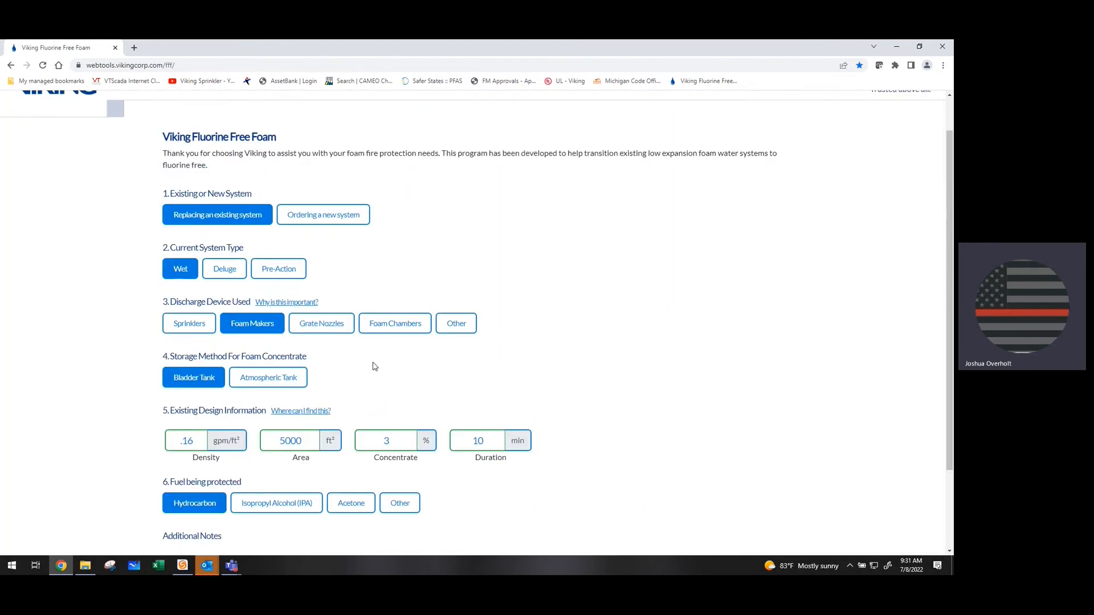
pyautogui.scroll(1, 375, 366)
pyautogui.click(312, 261)
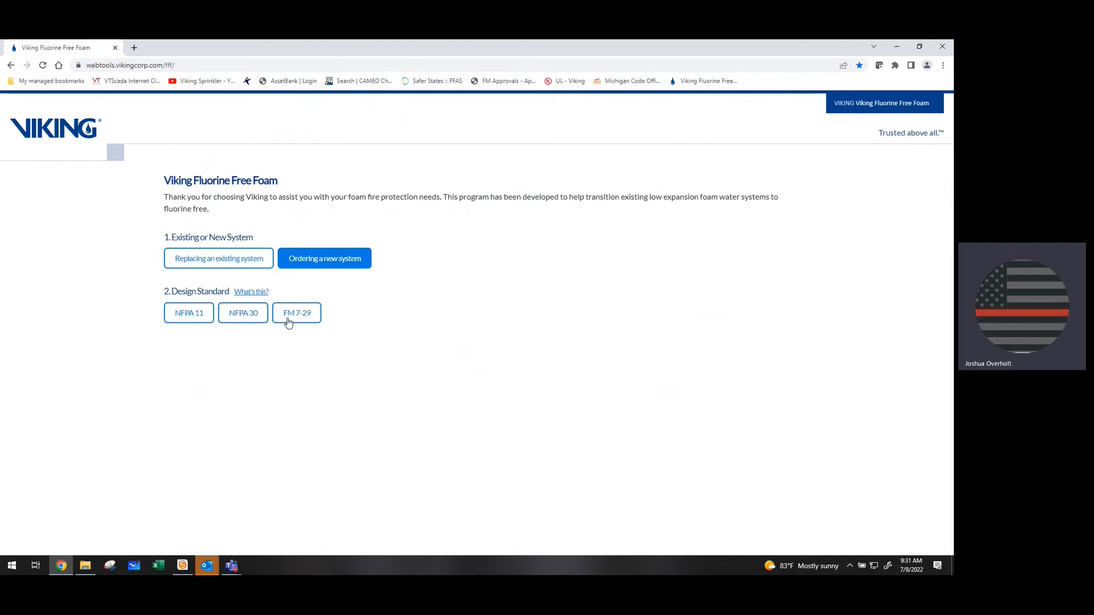
pyautogui.click(189, 324)
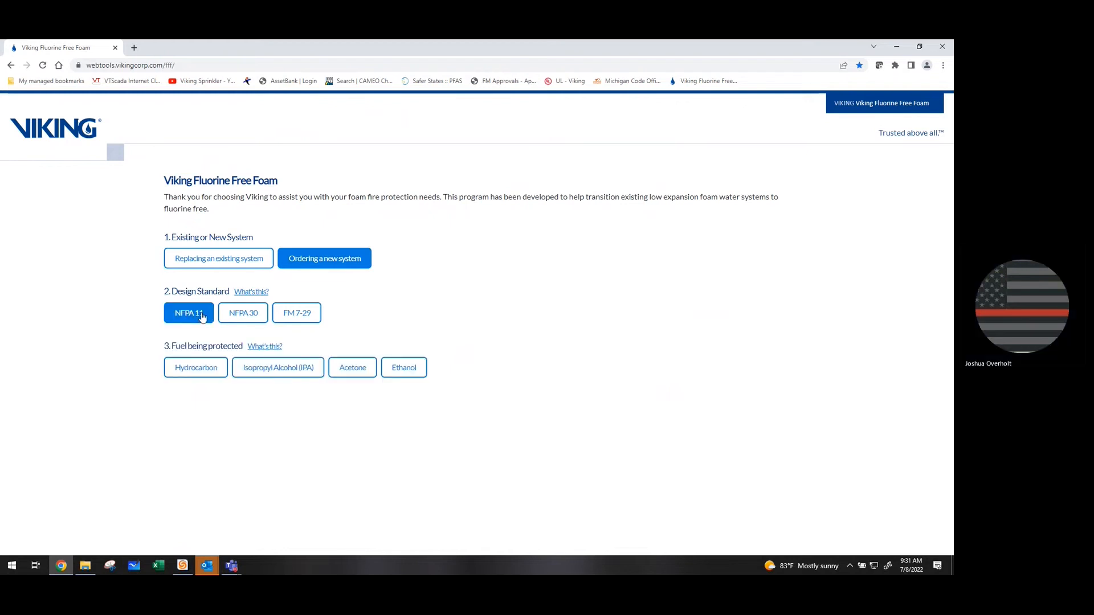
pyautogui.click(241, 321)
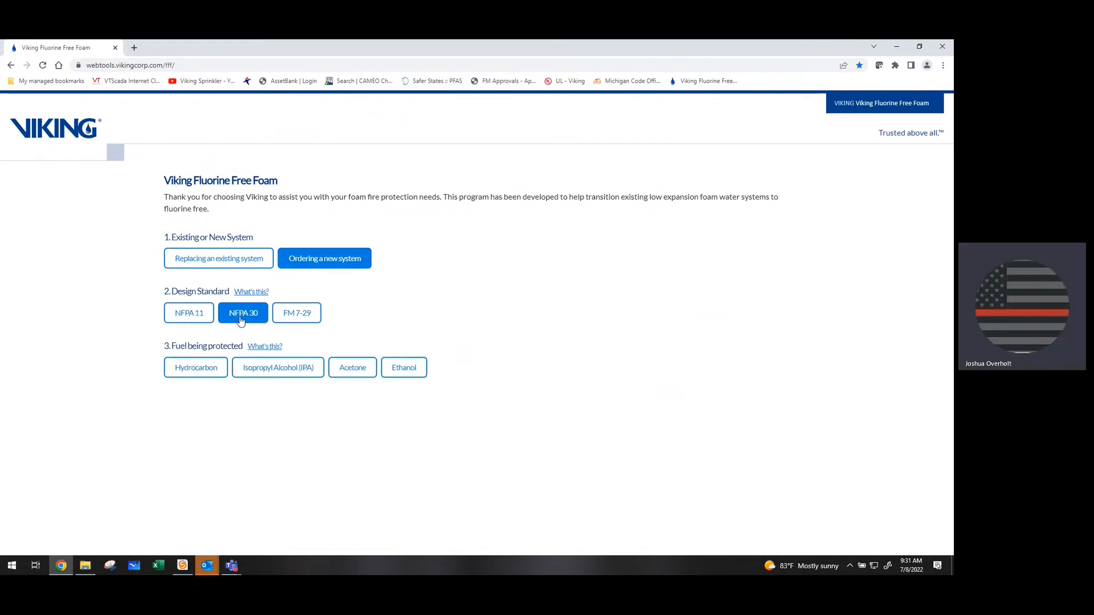
pyautogui.click(297, 321)
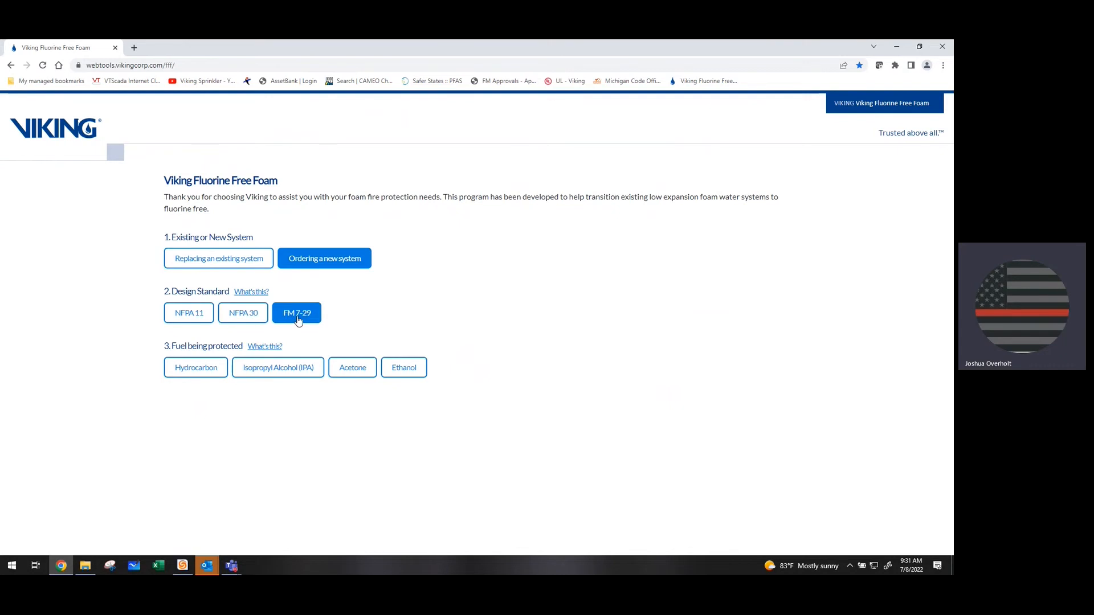
pyautogui.click(254, 319)
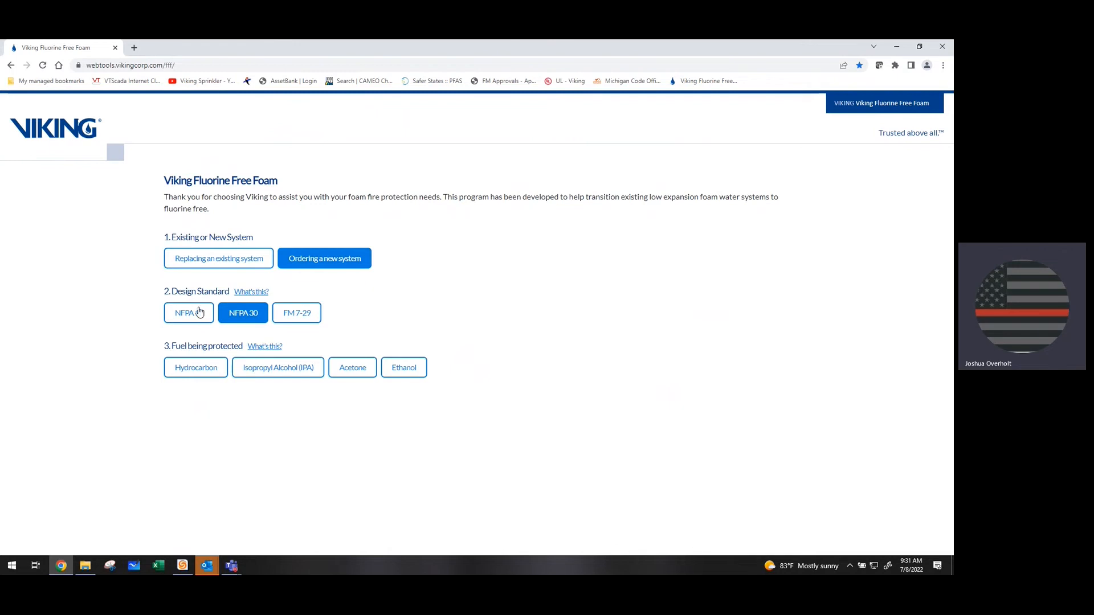
pyautogui.click(195, 314)
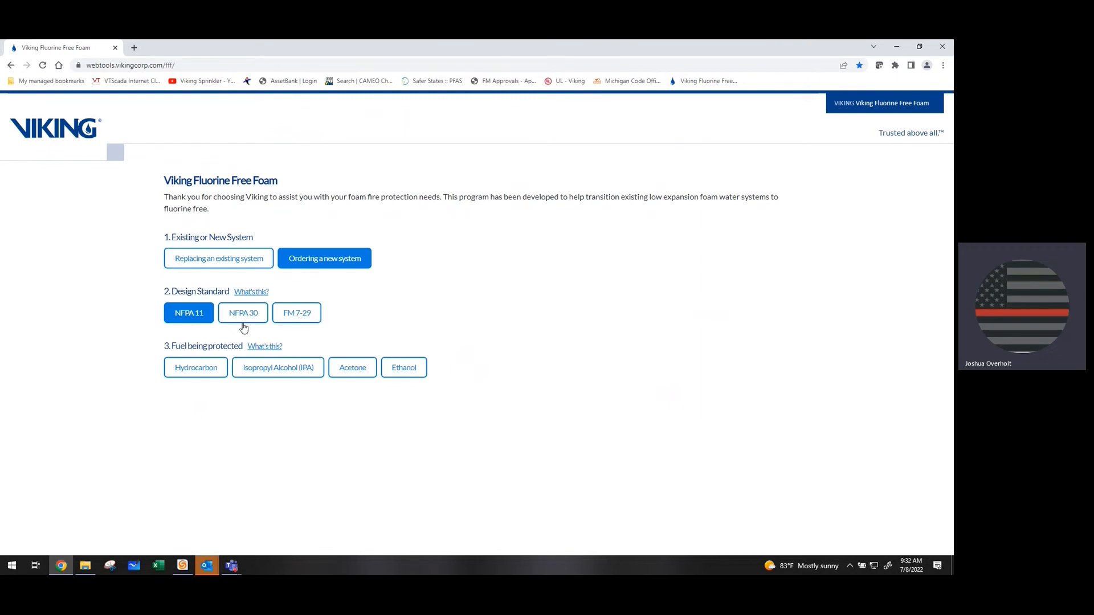
# Step: Set the protected fuel to Hydrocarbon and the system type to Pre-Action, Overhead Only
pyautogui.click(206, 376)
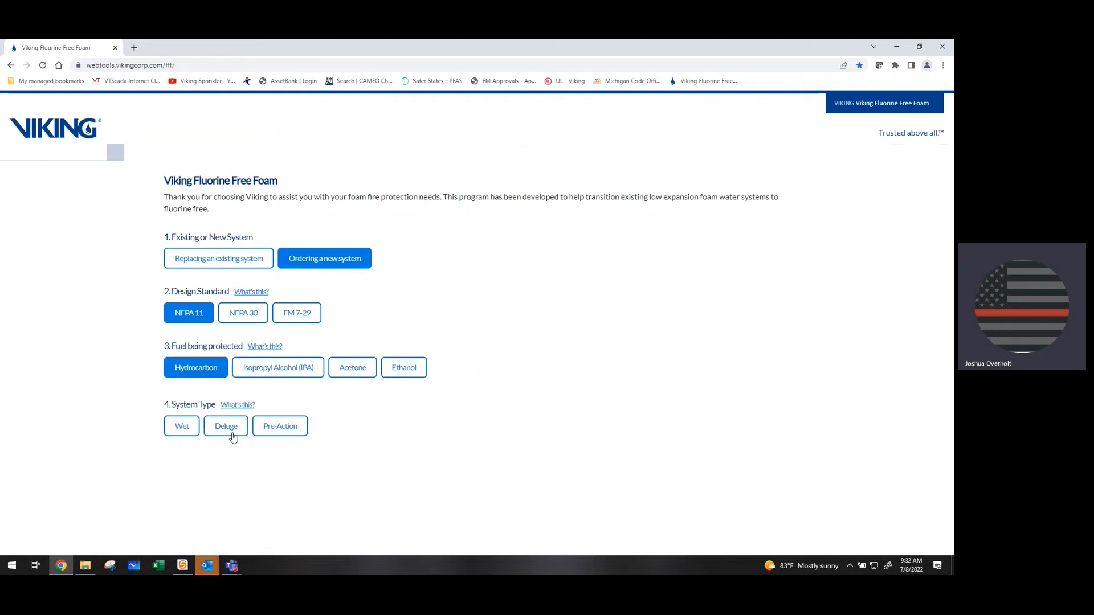
pyautogui.click(274, 433)
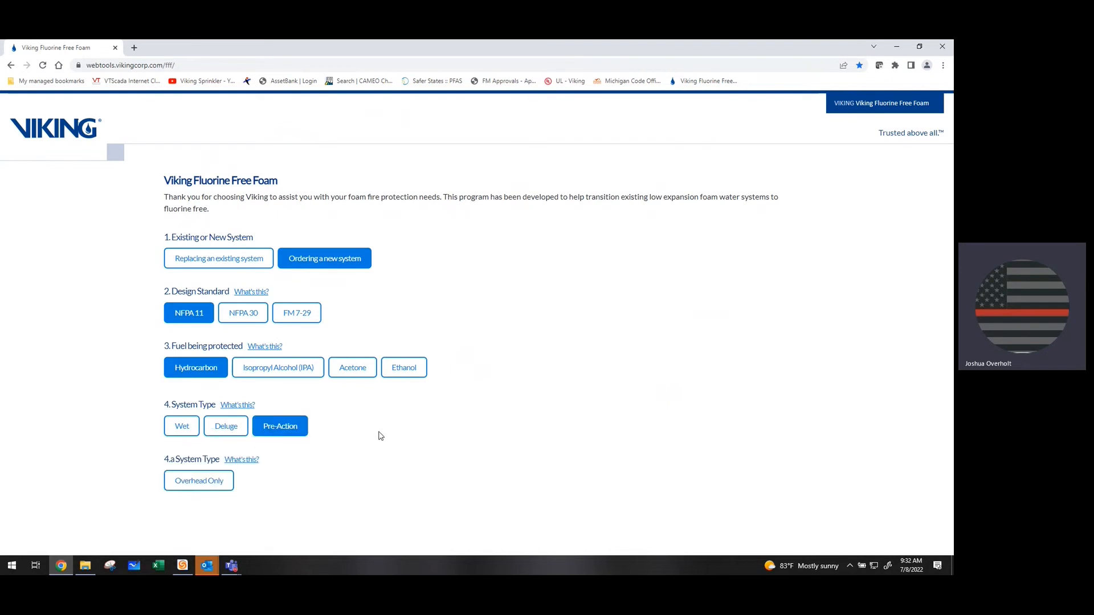
pyautogui.click(213, 481)
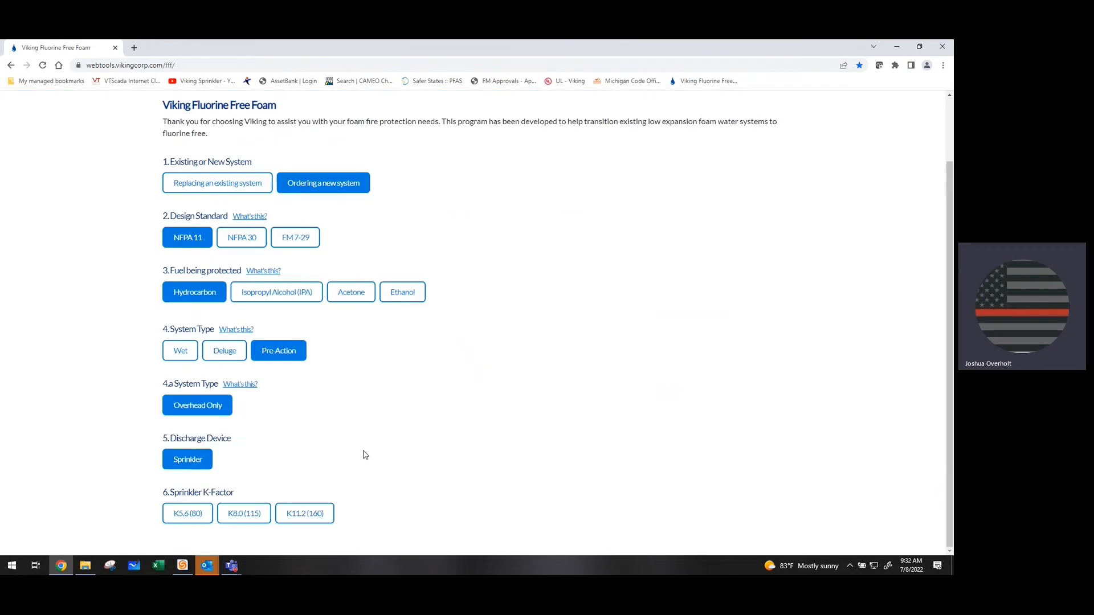
# Step: Change the design standard to NFPA 30 after trying FM 7-29
pyautogui.click(241, 245)
pyautogui.click(293, 247)
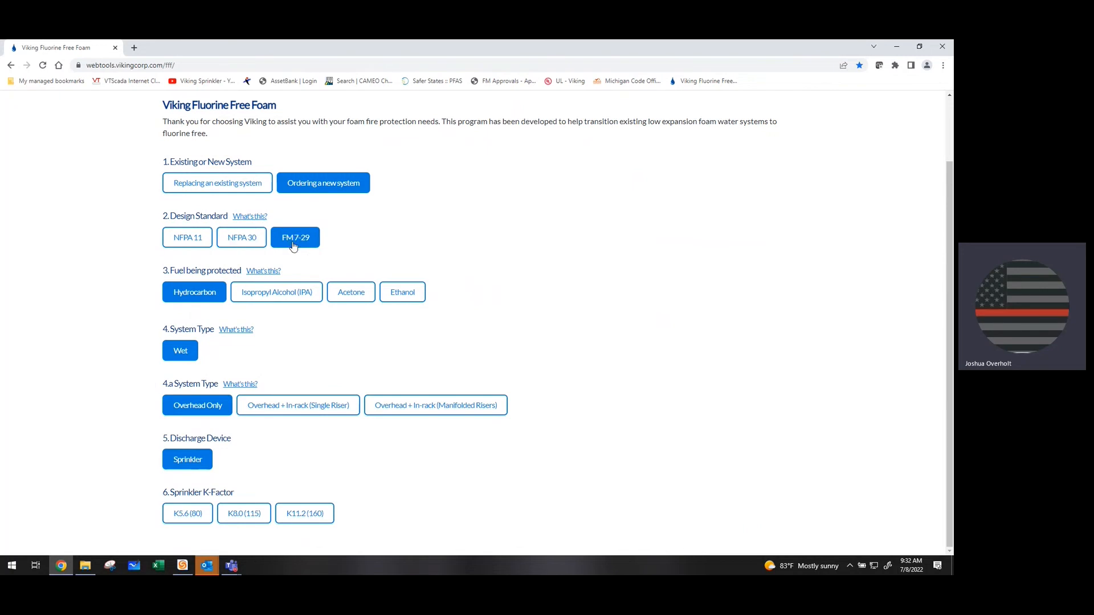
pyautogui.click(256, 244)
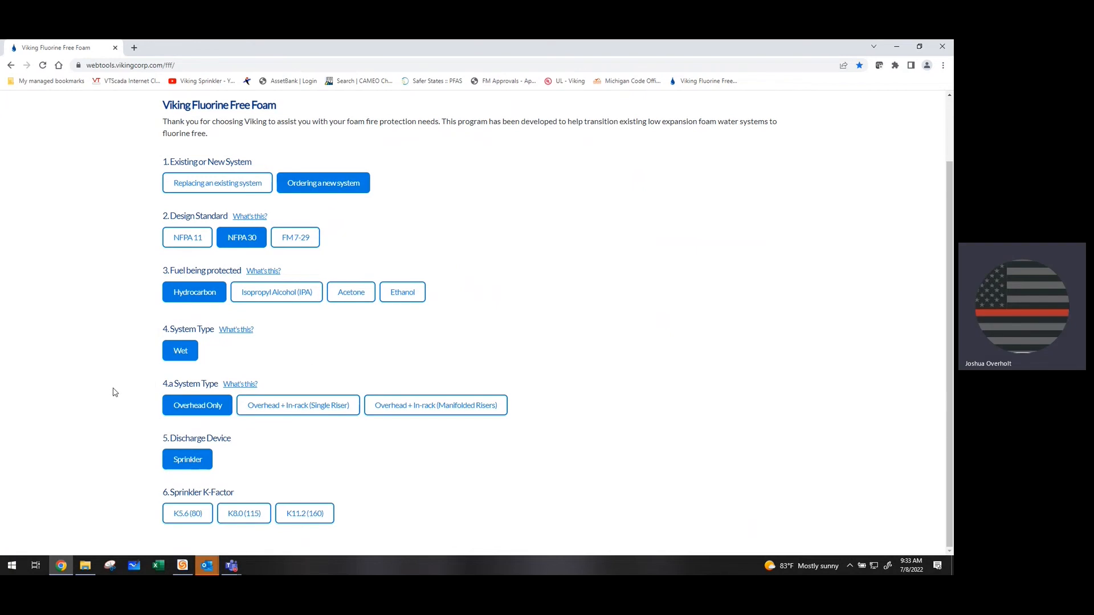
# Step: Select sprinkler K-factor K8.0 (115), Standard Response and the VK204 sprinkler for the hydrocarbon system
pyautogui.click(249, 514)
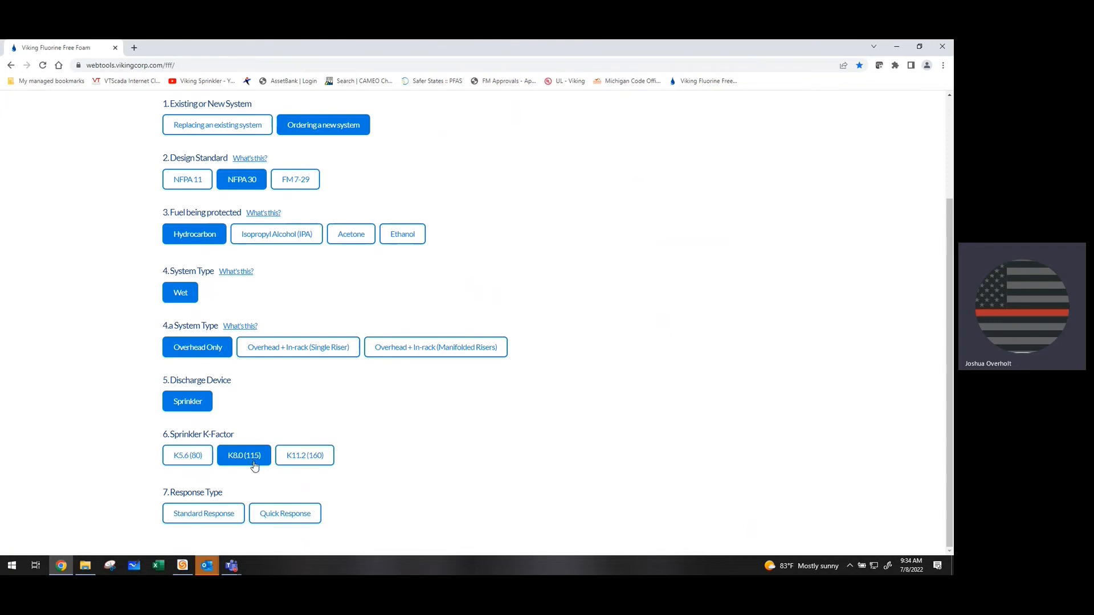
pyautogui.click(200, 519)
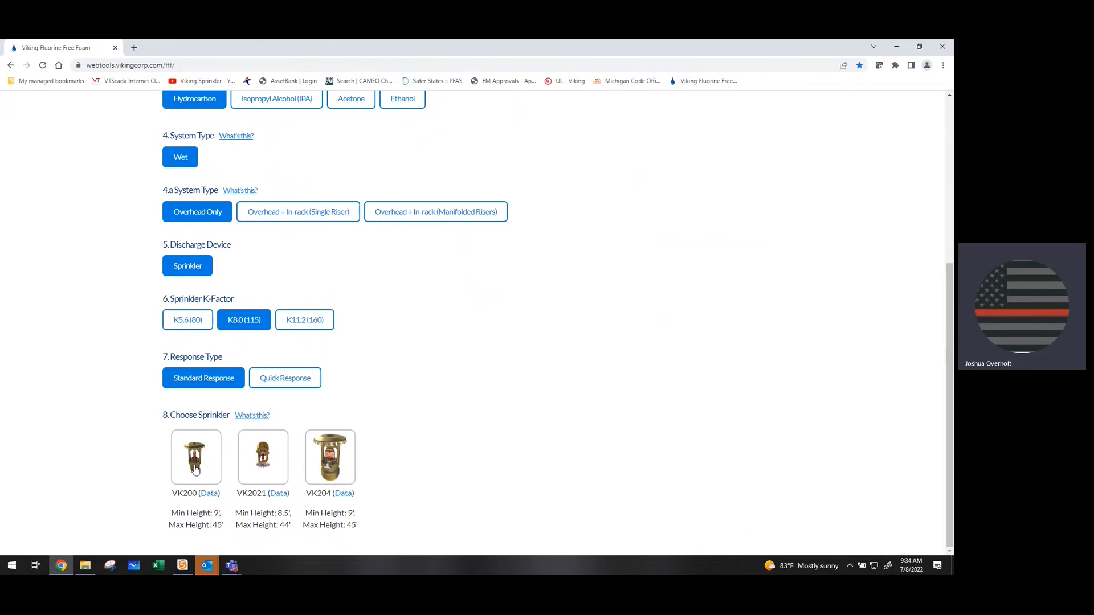
pyautogui.click(326, 466)
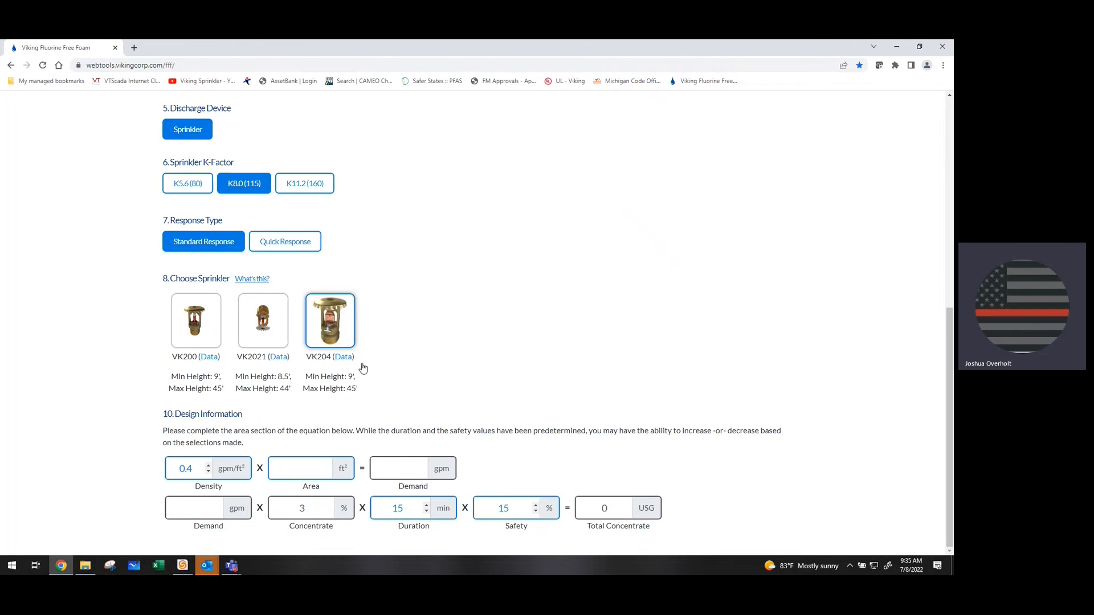
# Step: Change the protected fuel to Isopropyl Alcohol (IPA) and choose K-factor K8.0 (115) with Standard Response
pyautogui.scroll(2, 404, 363)
pyautogui.scroll(3, 404, 363)
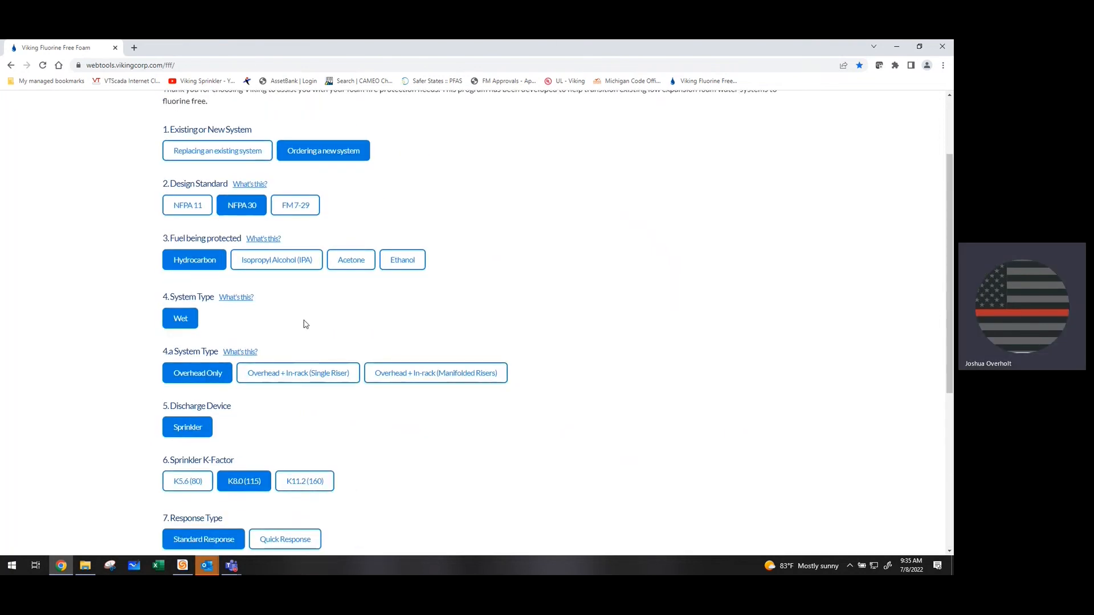
pyautogui.click(277, 263)
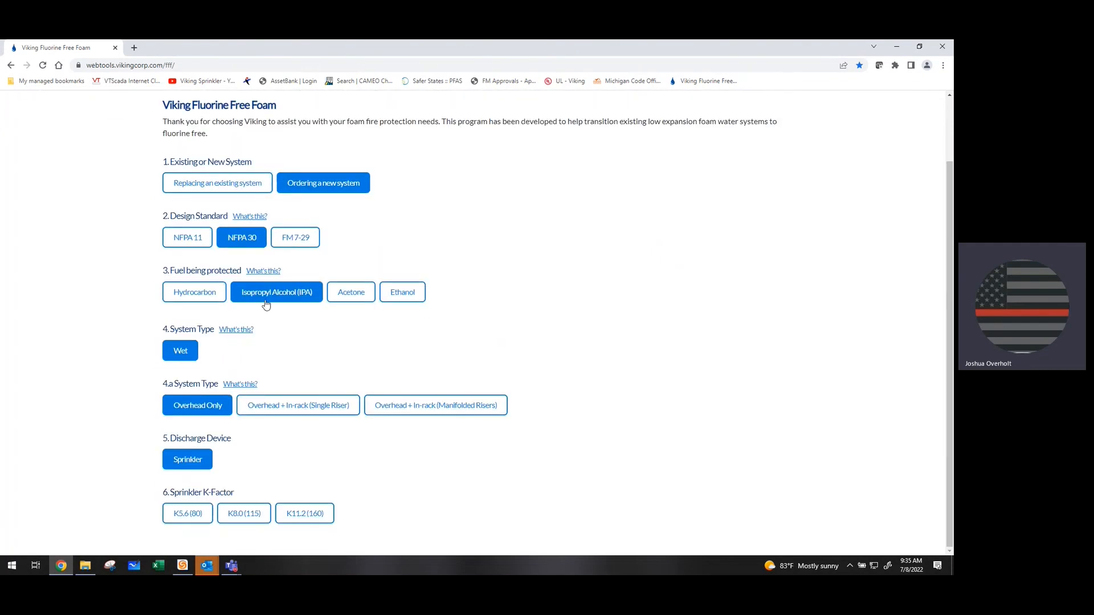
pyautogui.click(243, 512)
pyautogui.scroll(-1, 243, 513)
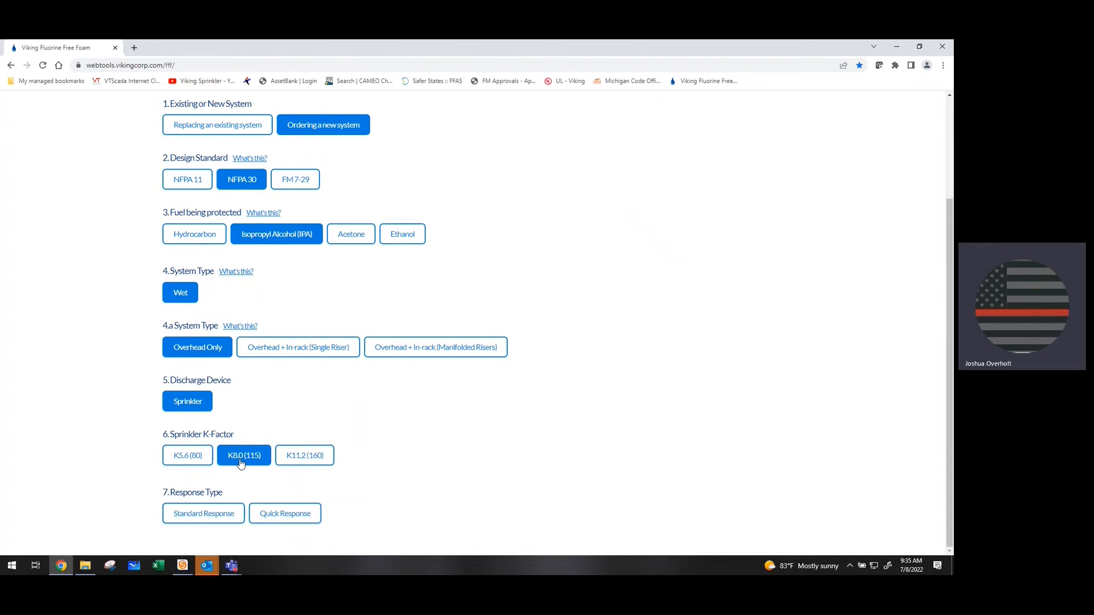
pyautogui.click(215, 515)
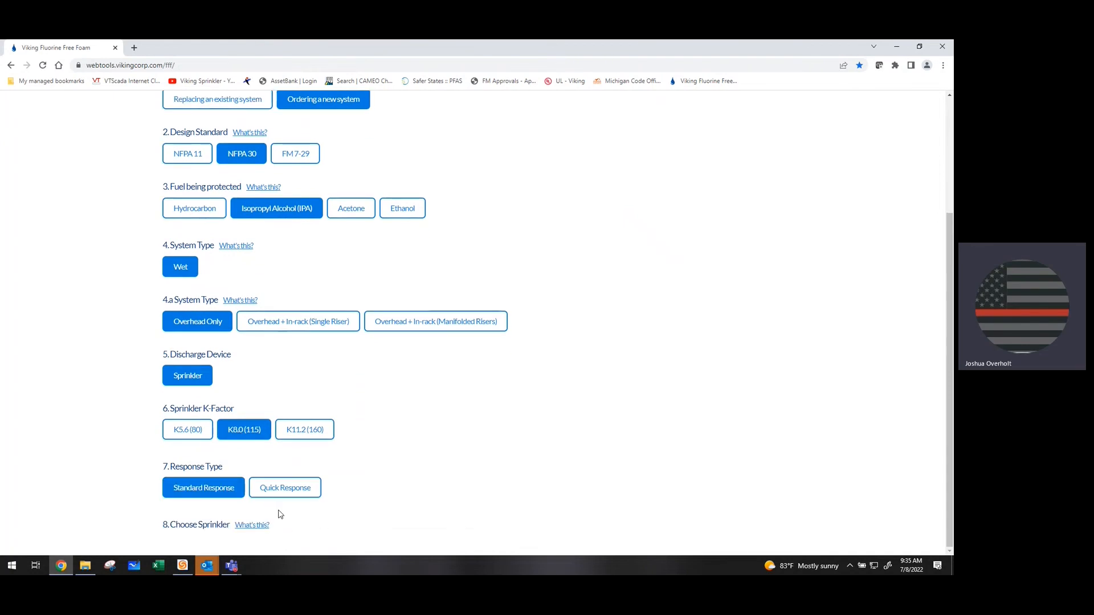
# Step: Compare the preset densities of the VK204, VK2021 and VK200 sprinklers by selecting each in turn
pyautogui.click(328, 470)
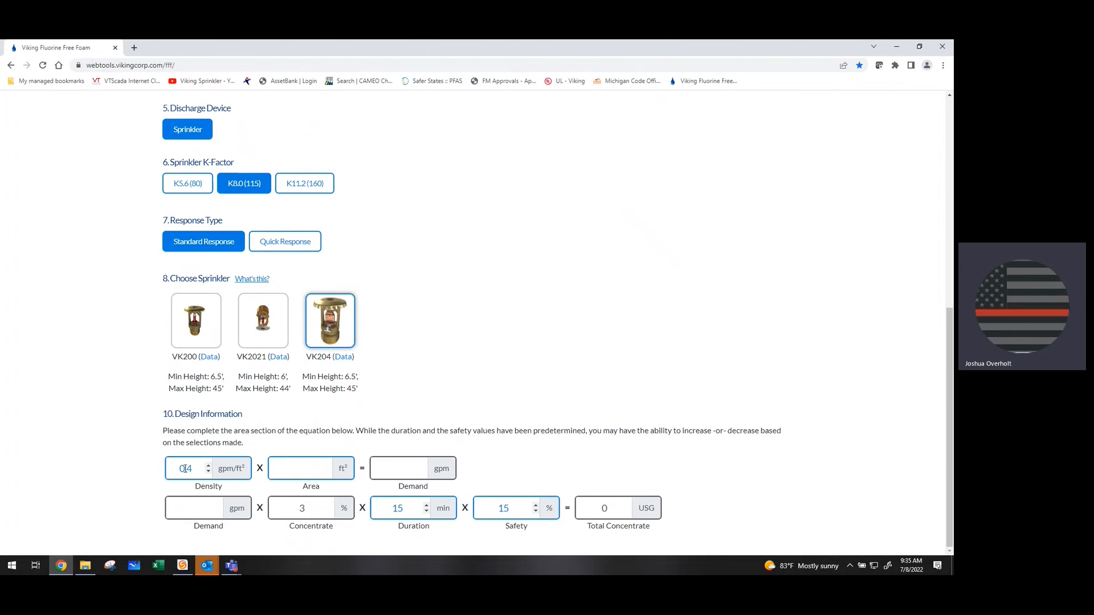
pyautogui.click(265, 330)
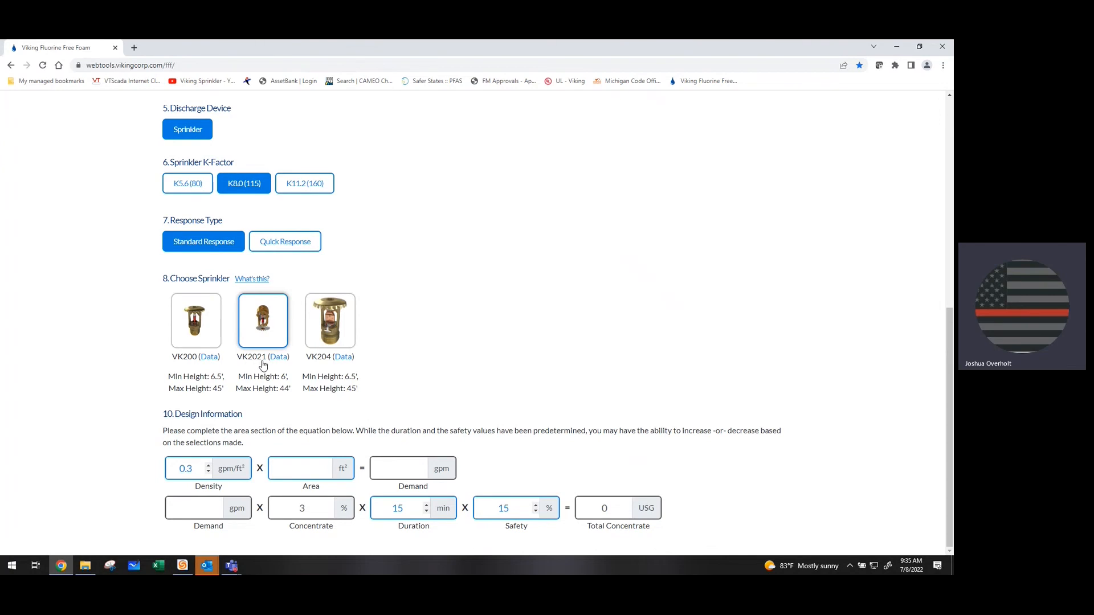
pyautogui.click(192, 324)
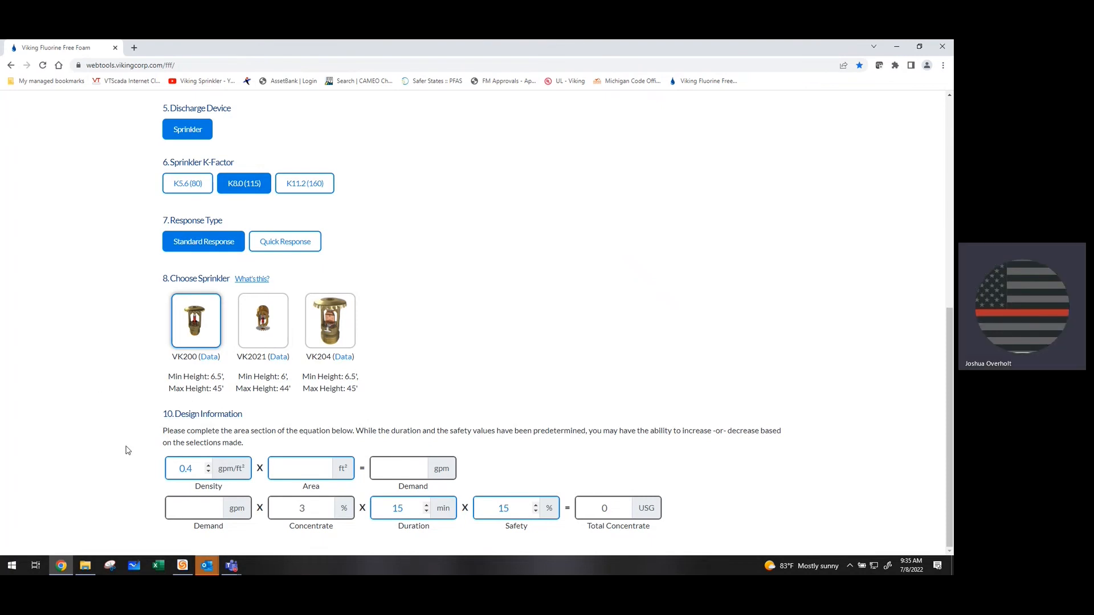
# Step: Try raising and lowering the design density for the VK200 sprinkler
pyautogui.click(209, 466)
pyautogui.click(209, 466)
pyautogui.click(208, 465)
pyautogui.click(209, 472)
pyautogui.click(148, 454)
# Step: Select the VK2021 sprinkler and test whether its density can be adjusted, leaving it at 0.3 gpm/ft²
pyautogui.click(263, 325)
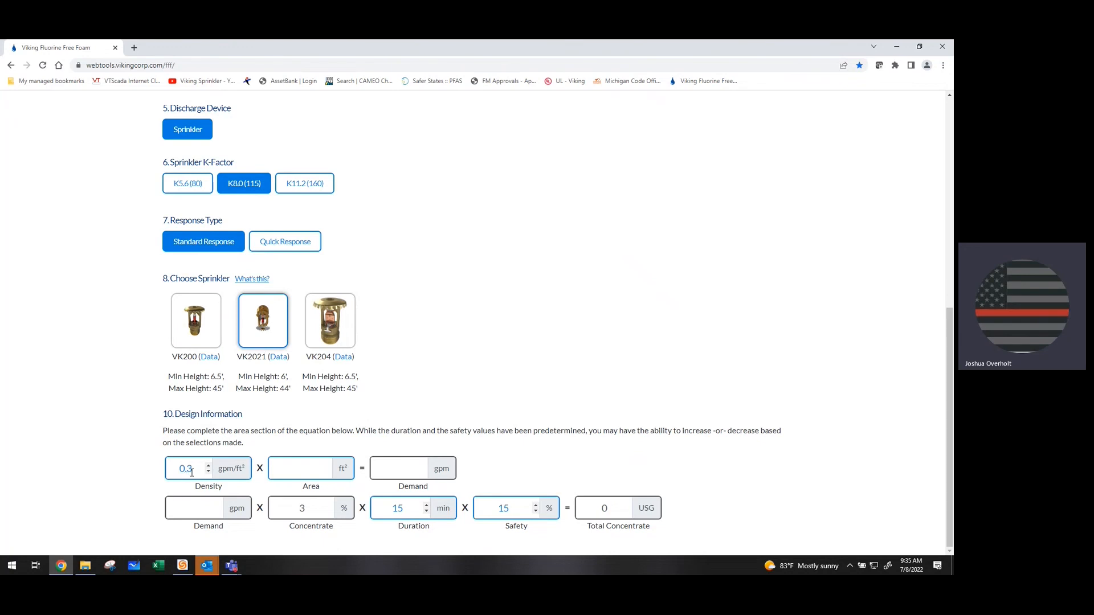
pyautogui.click(209, 466)
pyautogui.click(210, 466)
pyautogui.click(208, 472)
pyautogui.click(208, 472)
pyautogui.click(208, 466)
pyautogui.click(208, 465)
pyautogui.click(209, 471)
pyautogui.click(208, 472)
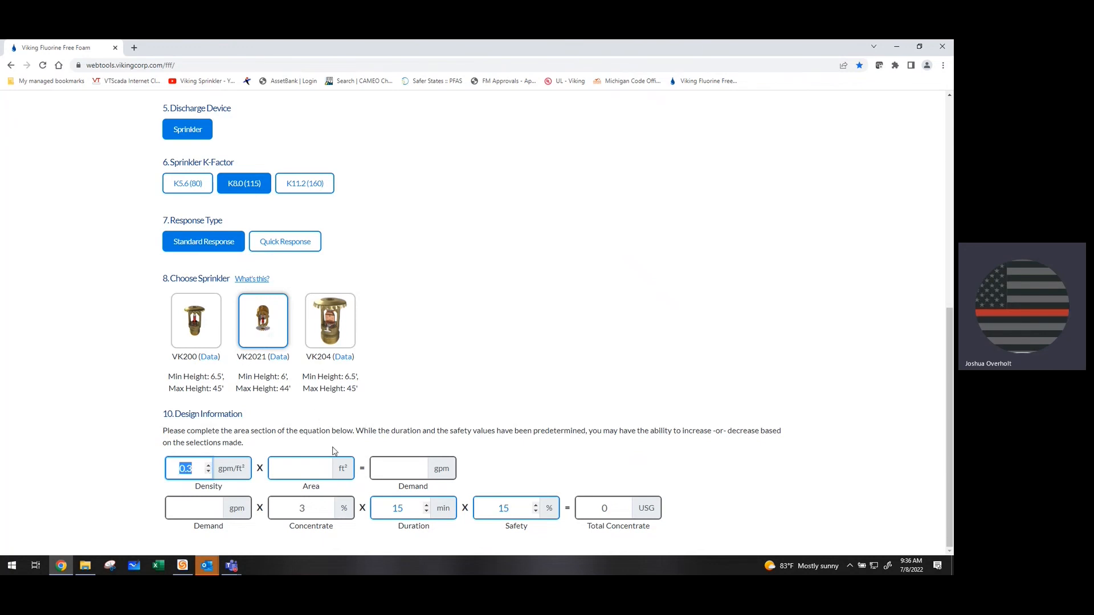
# Step: Set the design area to 3000 ft² in the design information
pyautogui.click(360, 454)
pyautogui.click(299, 469)
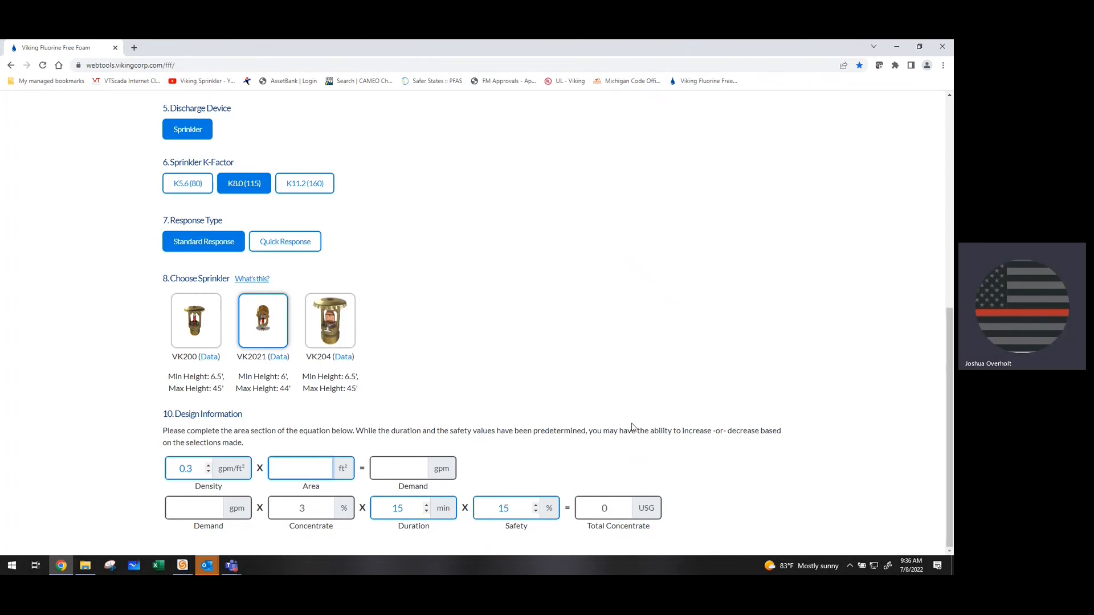
pyautogui.write('3000')
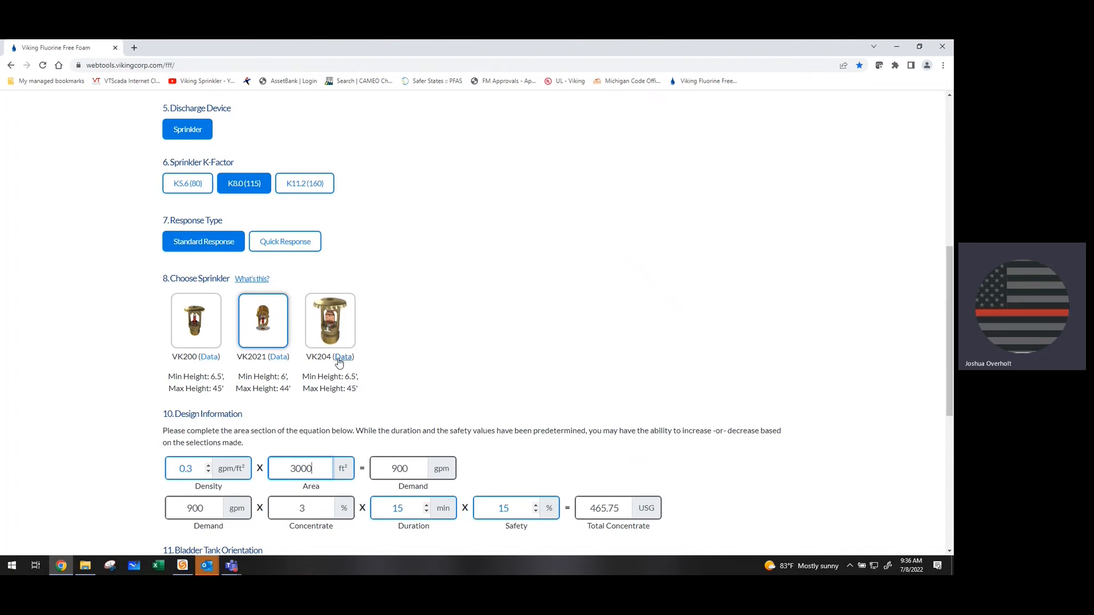
# Step: Review the chosen system options and the concentrate percentage in the design information
pyautogui.scroll(4, 333, 359)
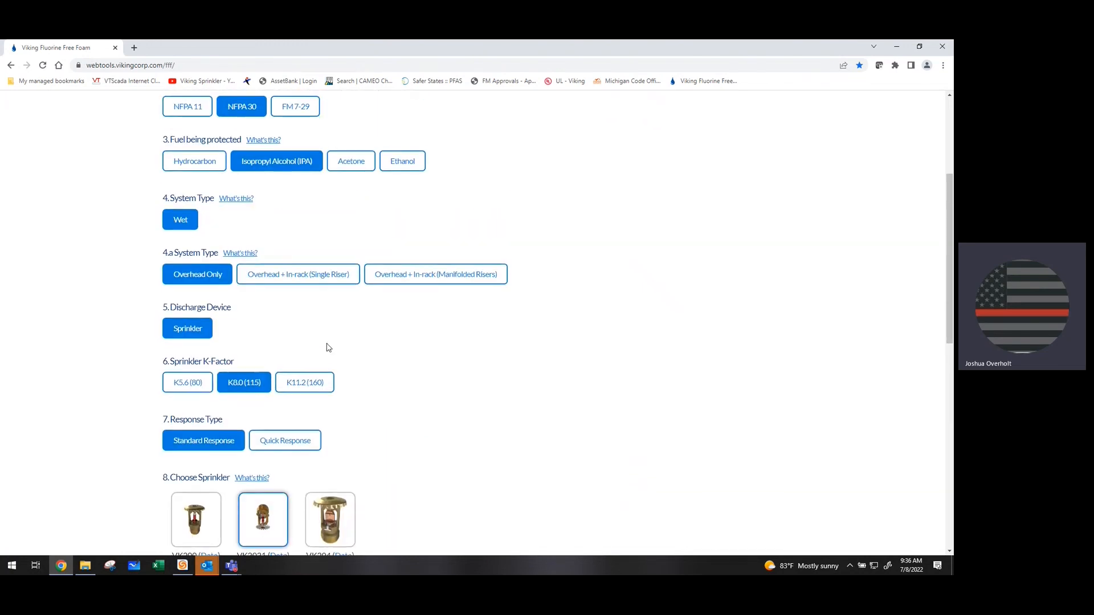
pyautogui.scroll(1, 328, 347)
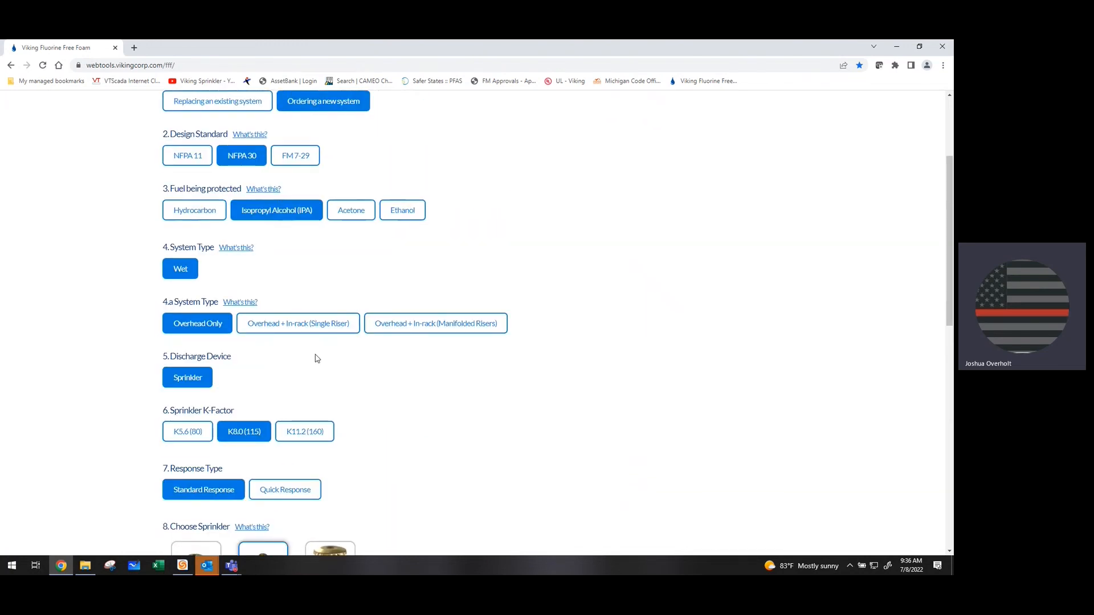
pyautogui.scroll(-7, 317, 359)
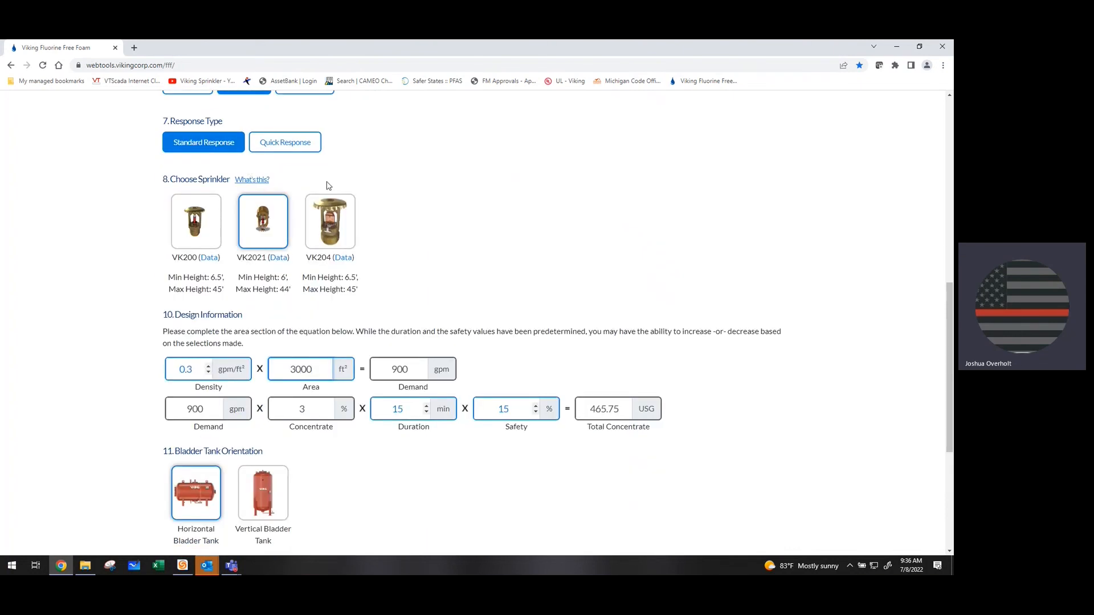
pyautogui.scroll(1, 328, 187)
pyautogui.scroll(-1, 427, 521)
pyautogui.doubleClick(303, 413)
pyautogui.click(311, 425)
# Step: Try a discharge duration of 20 minutes, and restore it to 15 minutes
pyautogui.doubleClick(399, 413)
pyautogui.click(404, 412)
pyautogui.click(426, 405)
pyautogui.click(426, 405)
pyautogui.click(426, 405)
pyautogui.click(426, 405)
pyautogui.click(426, 406)
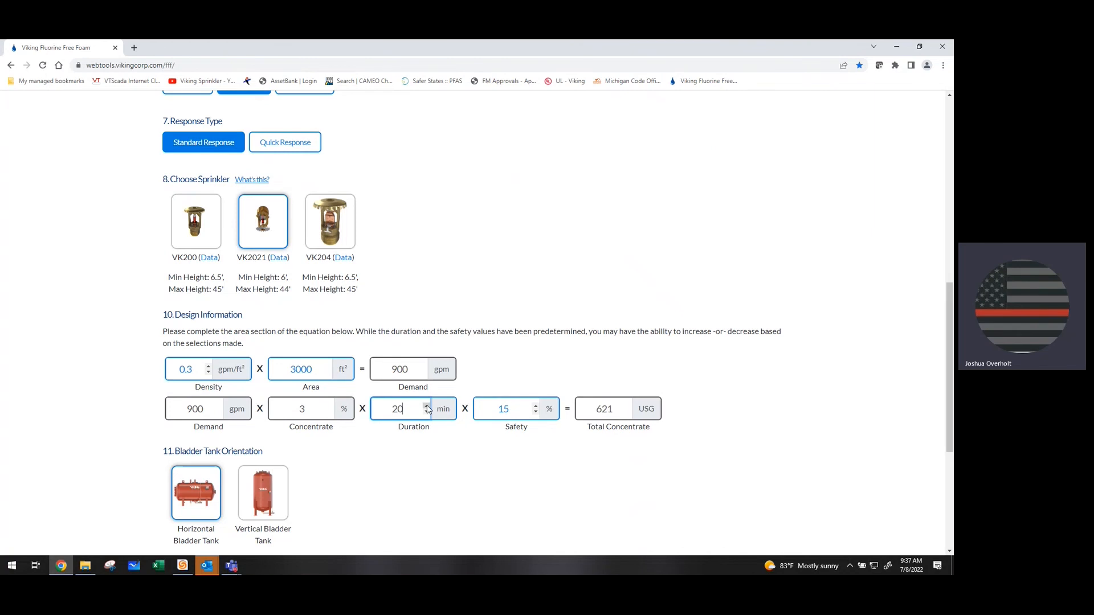
pyautogui.click(426, 412)
pyautogui.click(426, 412)
pyautogui.click(426, 412)
pyautogui.click(426, 413)
pyautogui.click(426, 412)
pyautogui.click(512, 450)
# Step: Try a safety value of 10%, and restore it to 15%
pyautogui.click(536, 411)
pyautogui.click(536, 412)
pyautogui.click(536, 412)
pyautogui.click(535, 411)
pyautogui.click(536, 412)
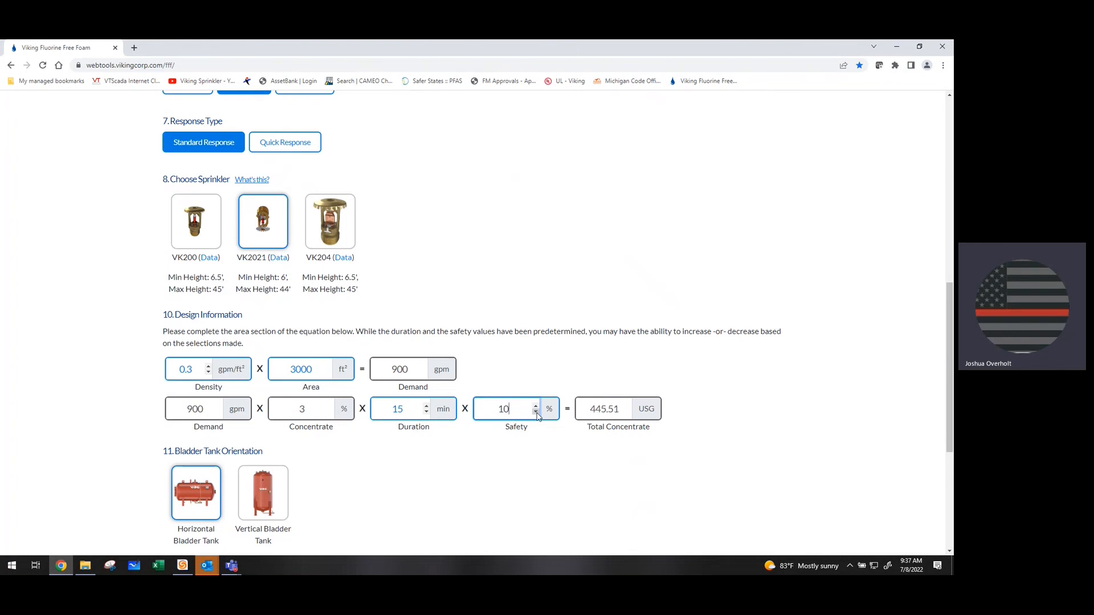
pyautogui.click(535, 406)
pyautogui.click(536, 406)
pyautogui.click(535, 406)
pyautogui.click(536, 407)
pyautogui.click(535, 408)
# Step: Change the bladder tank orientation to Vertical Bladder Tank
pyautogui.scroll(-2, 462, 461)
pyautogui.scroll(-1, 462, 461)
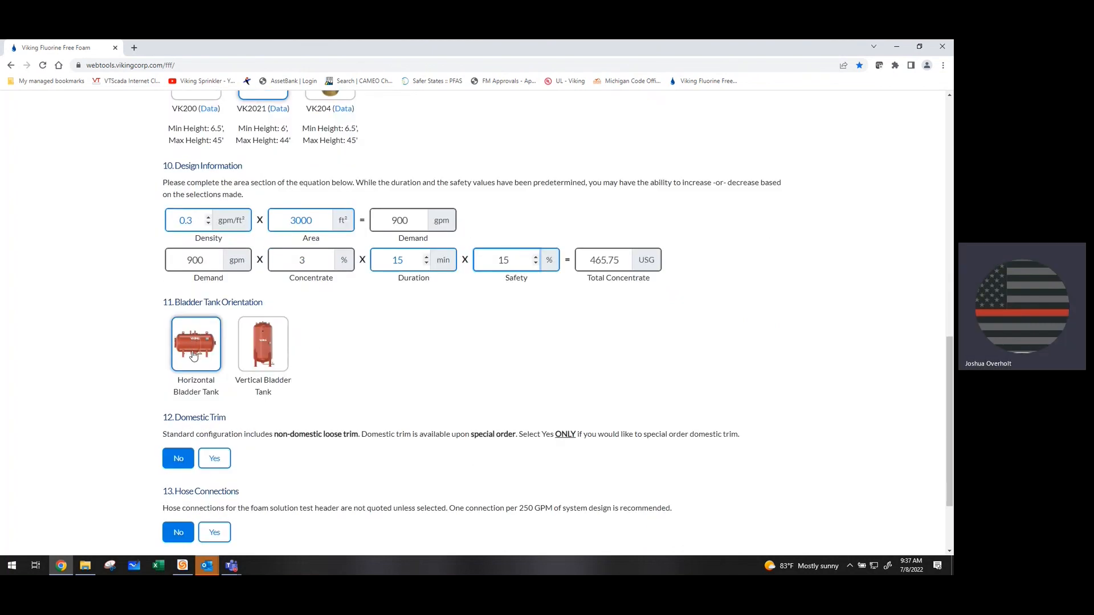
pyautogui.click(247, 351)
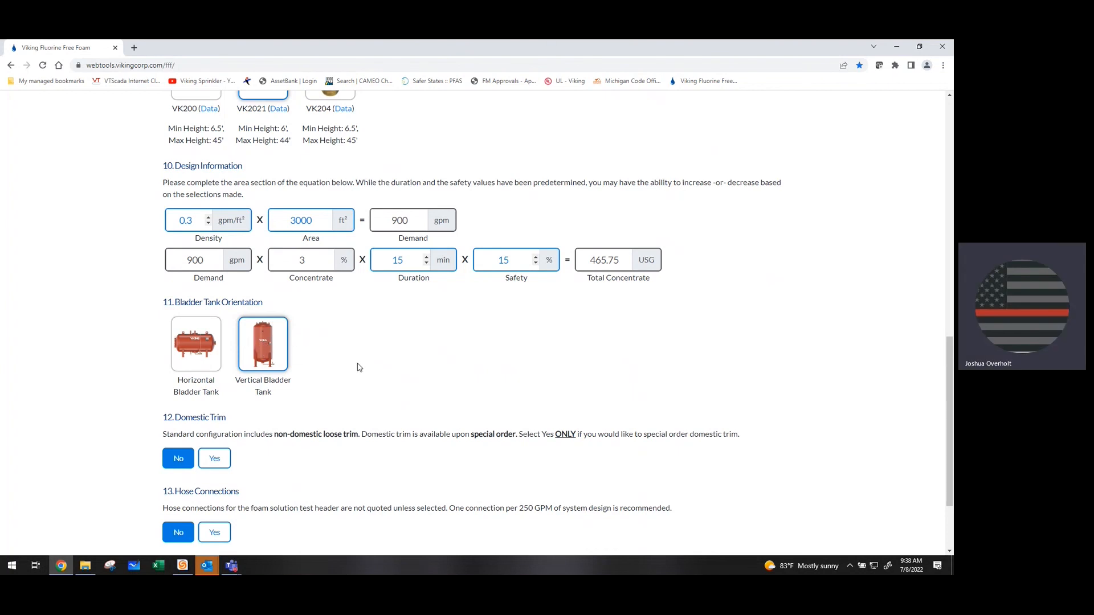
# Step: Choose Yes for domestic trim and Yes for hose connections
pyautogui.scroll(-2, 342, 365)
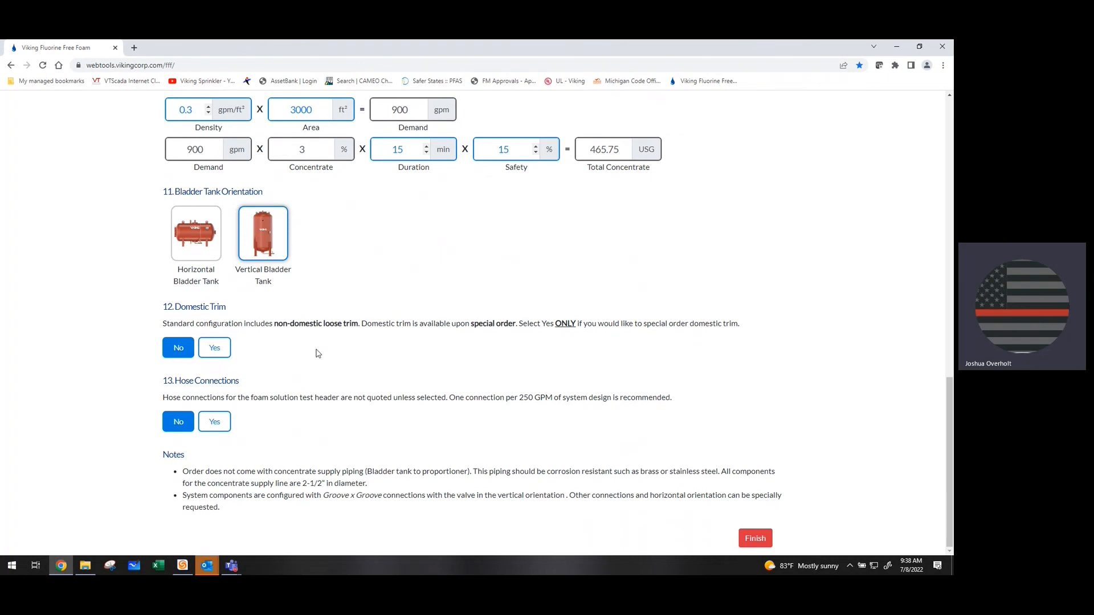
pyautogui.click(216, 348)
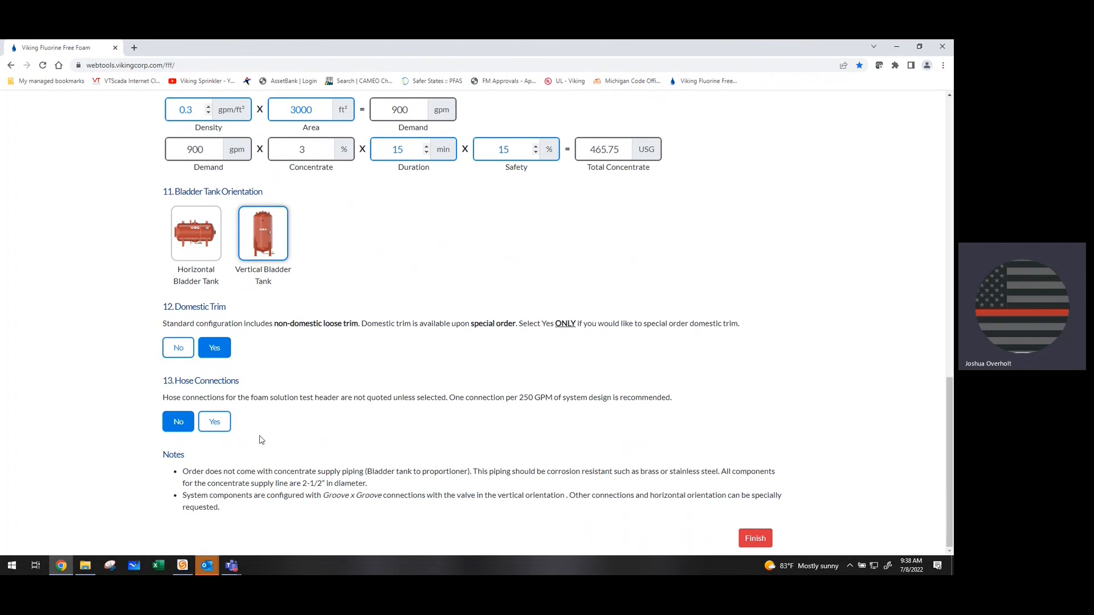
pyautogui.click(215, 424)
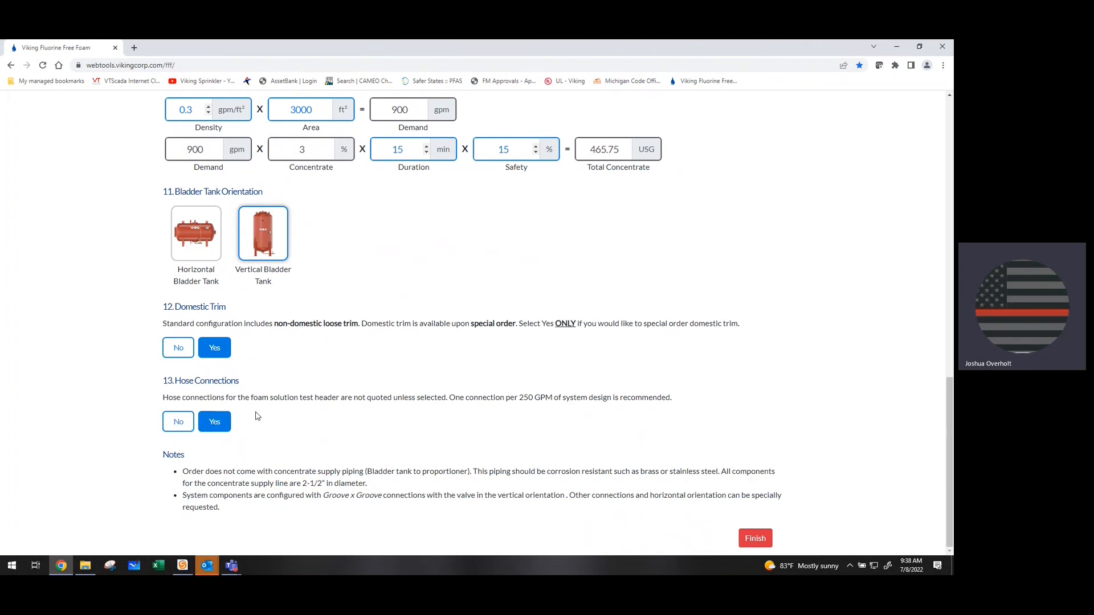
# Step: Examine the solution test header note under Hose Connections and review the selections made throughout the form
pyautogui.moveTo(272, 399); pyautogui.dragTo(339, 395)
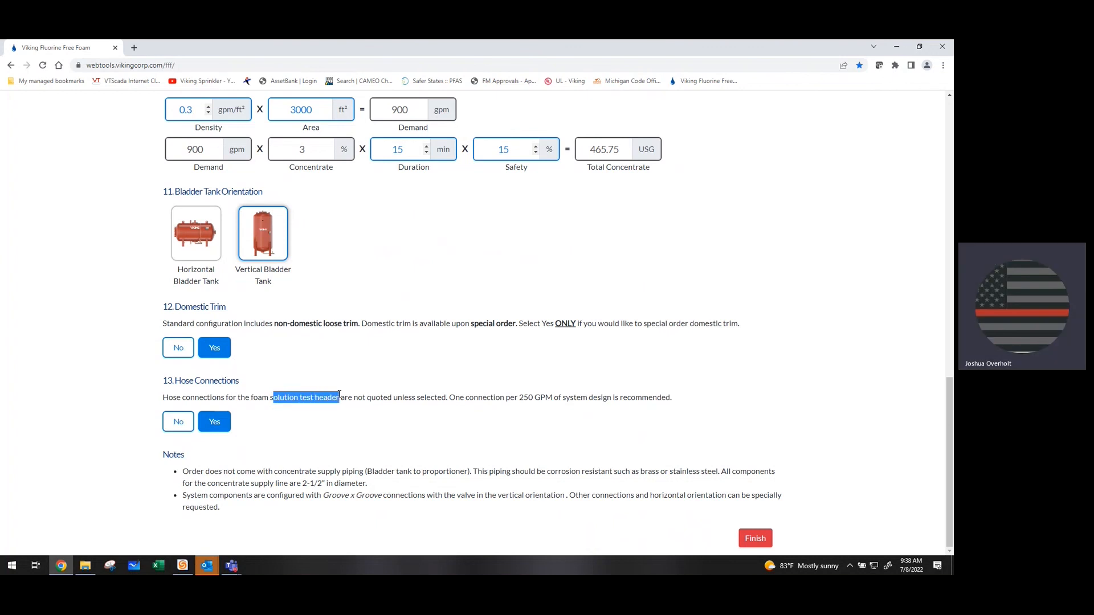
pyautogui.click(335, 434)
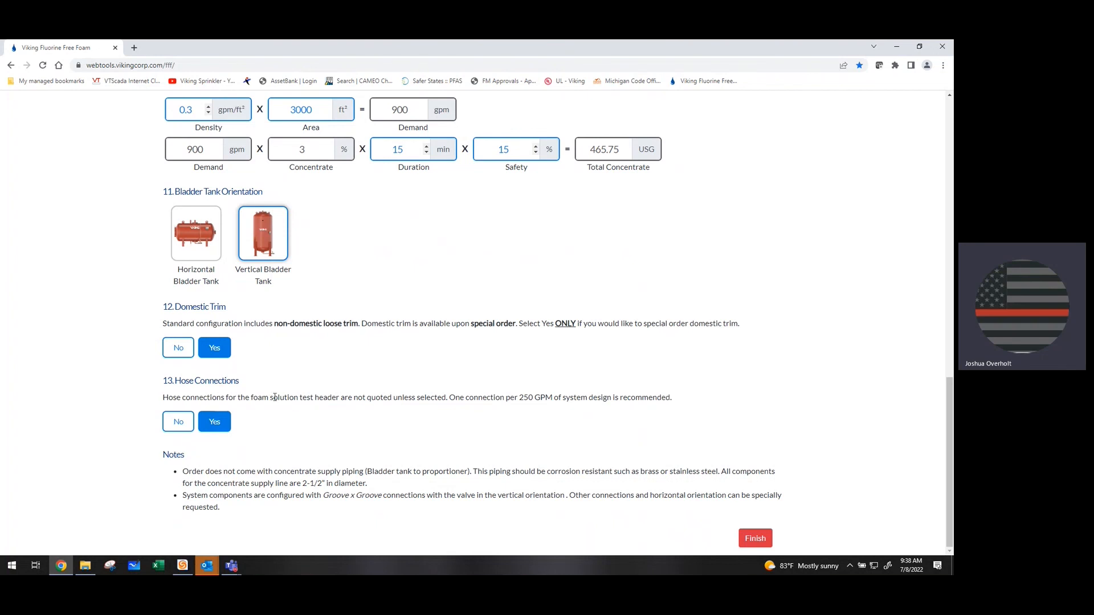
pyautogui.moveTo(270, 398); pyautogui.dragTo(340, 412)
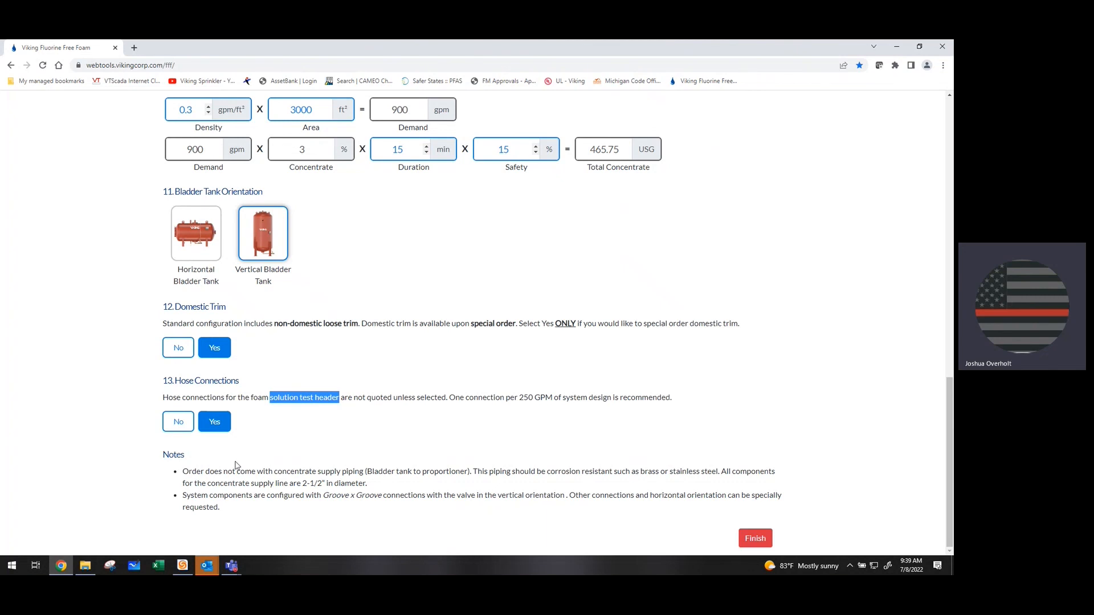
pyautogui.scroll(5, 438, 459)
pyautogui.scroll(1, 447, 459)
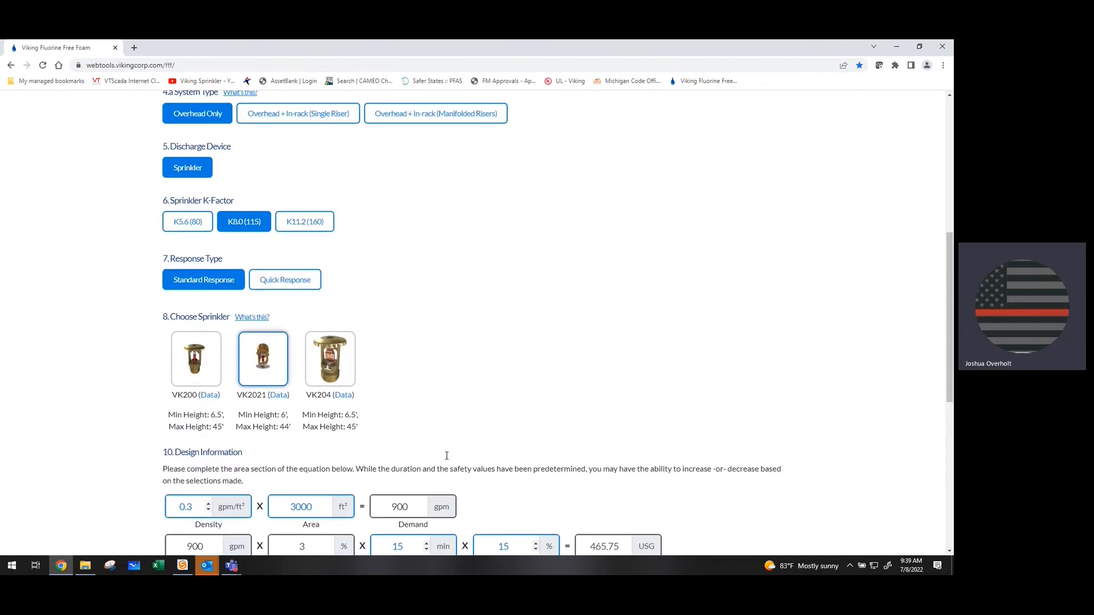
pyautogui.scroll(3, 445, 459)
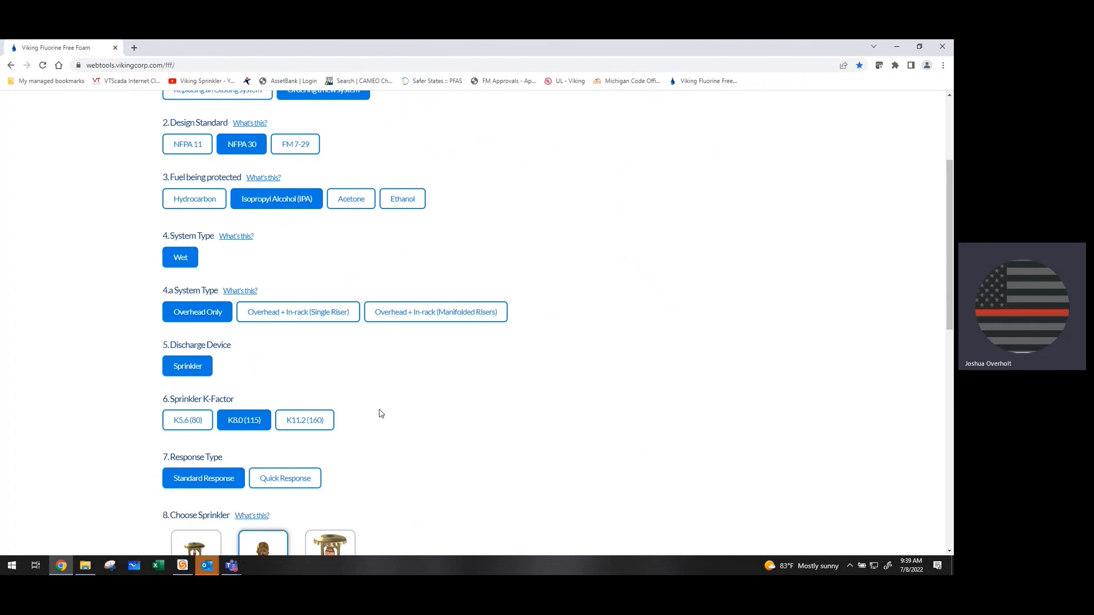
pyautogui.scroll(-8, 468, 437)
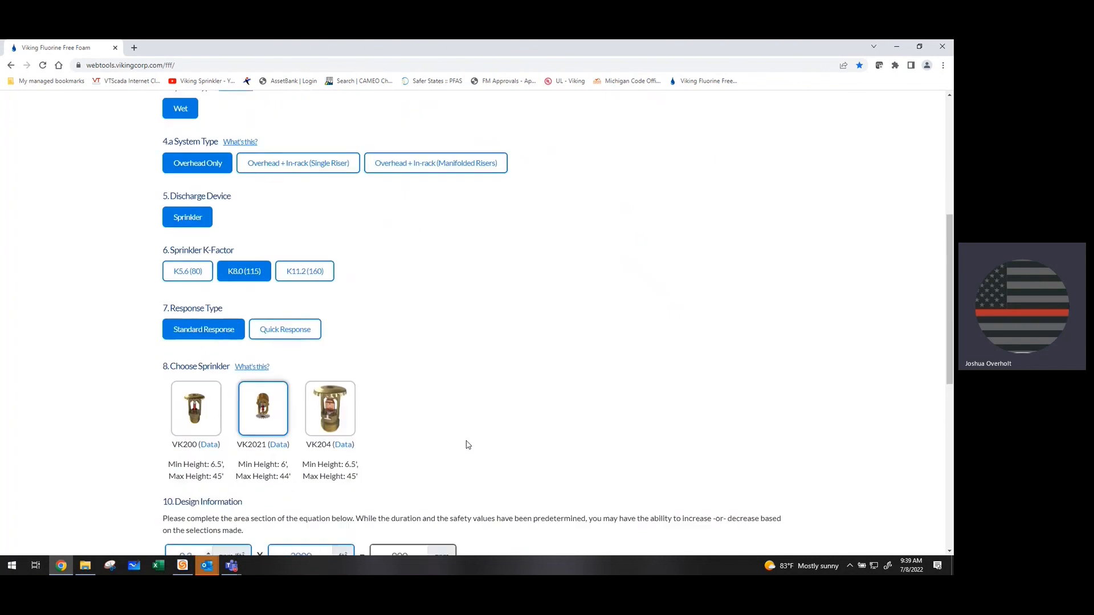
pyautogui.scroll(-2, 441, 449)
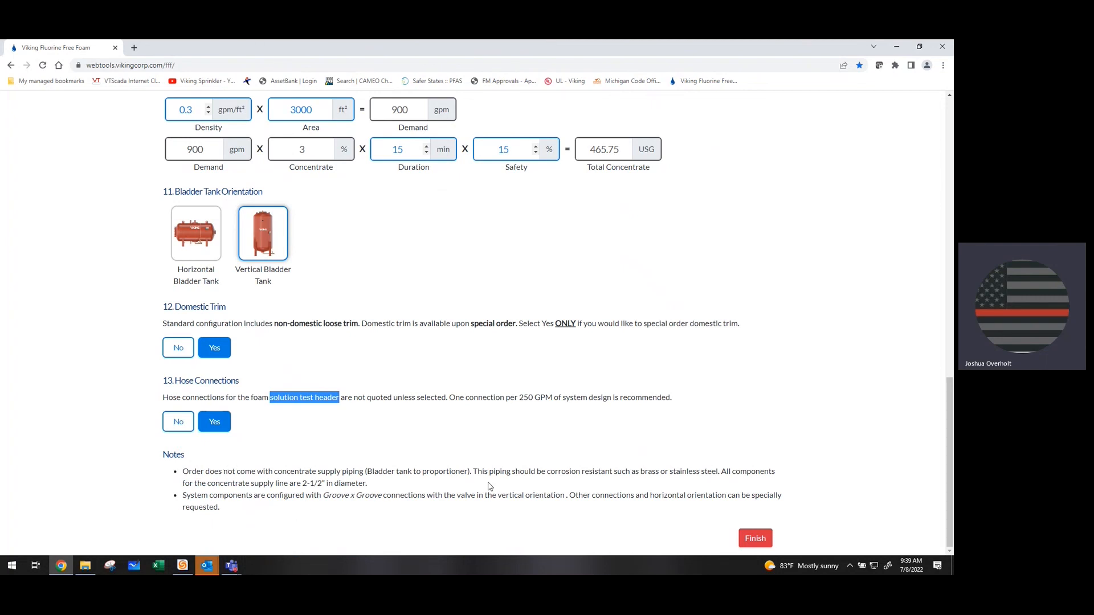
# Step: Finish the configuration to generate the request form, and inspect its main riser and foam component lists
pyautogui.click(763, 540)
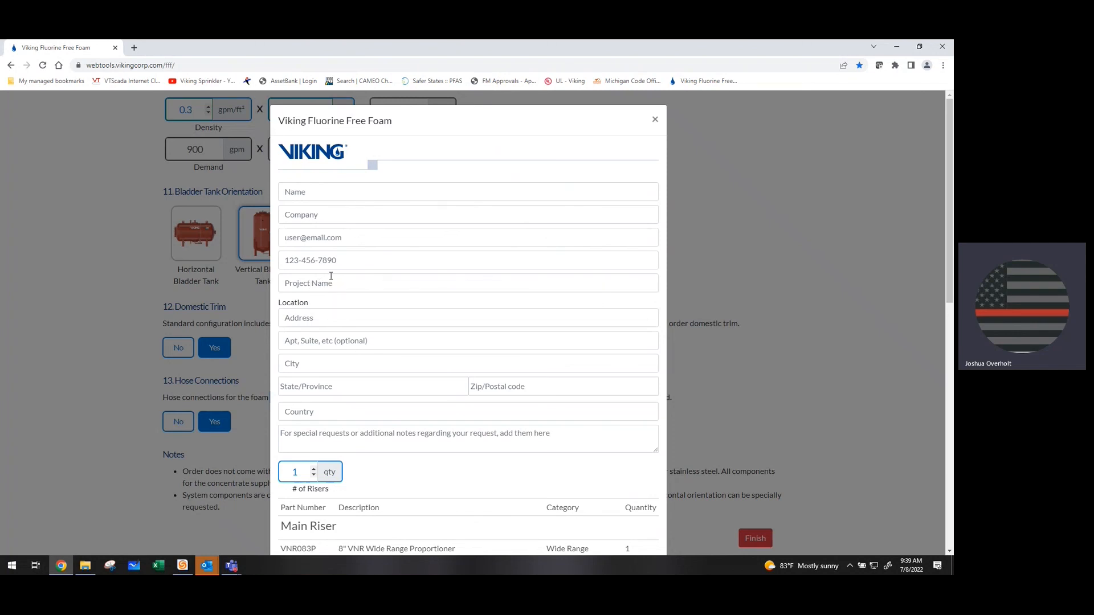
pyautogui.scroll(-5, 338, 319)
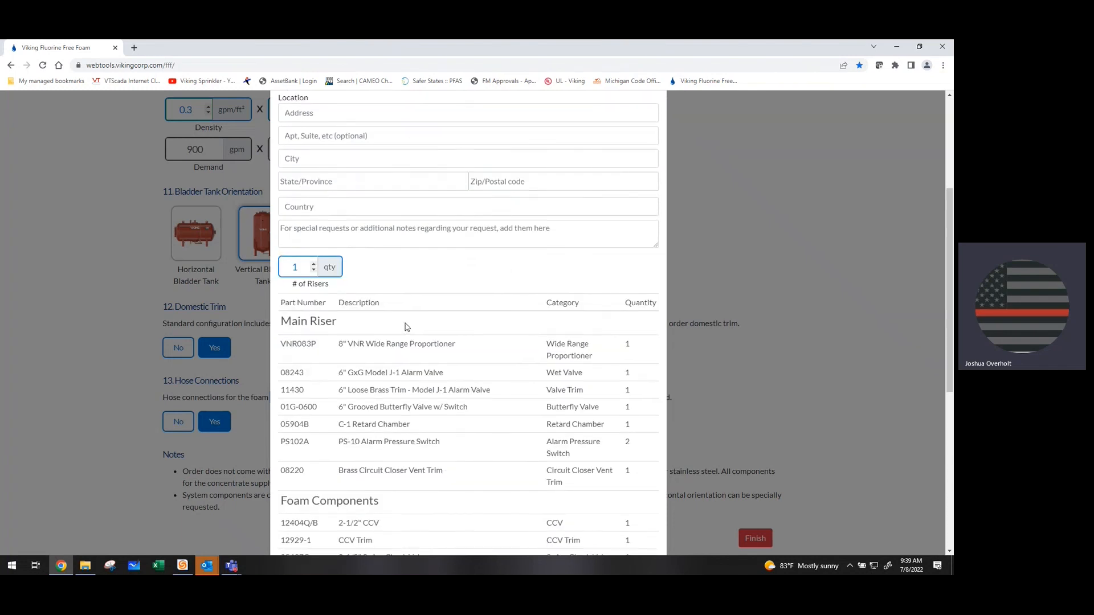
pyautogui.scroll(-1, 406, 325)
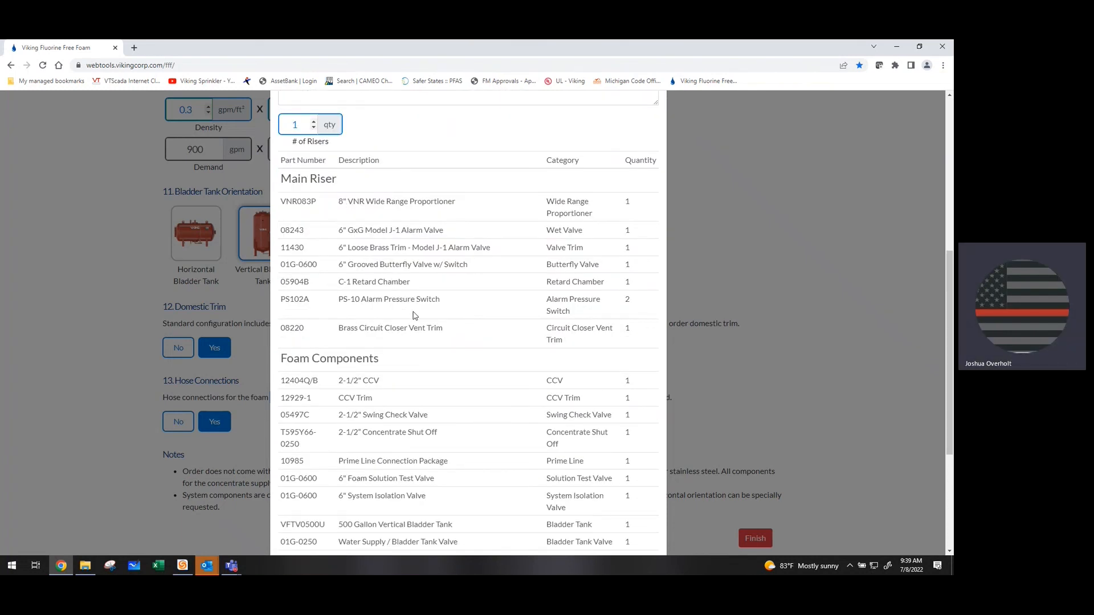
pyautogui.scroll(-1, 414, 317)
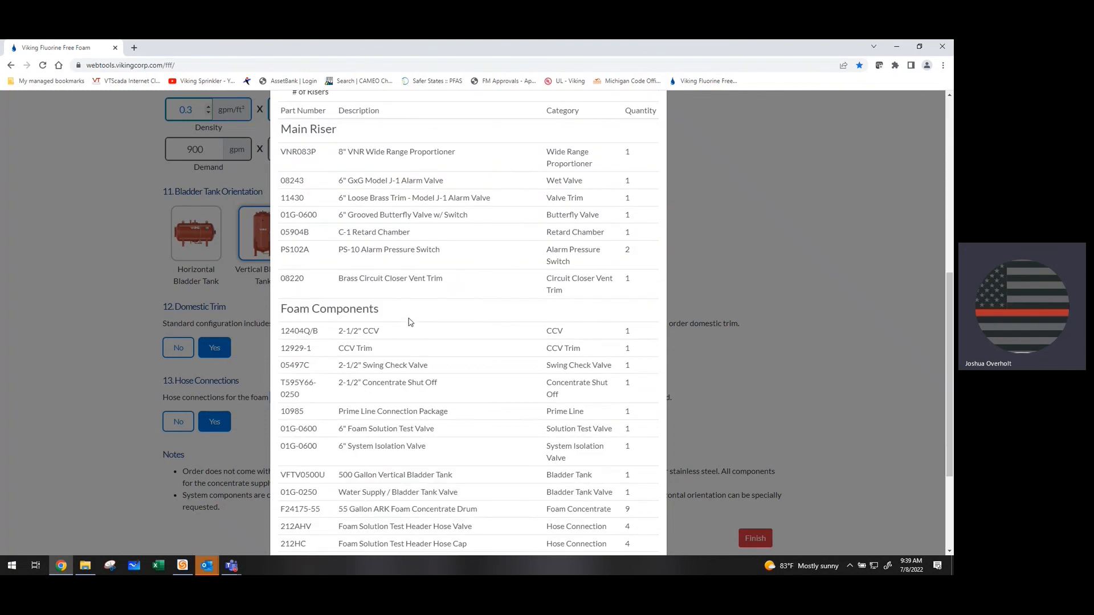
pyautogui.scroll(-3, 410, 322)
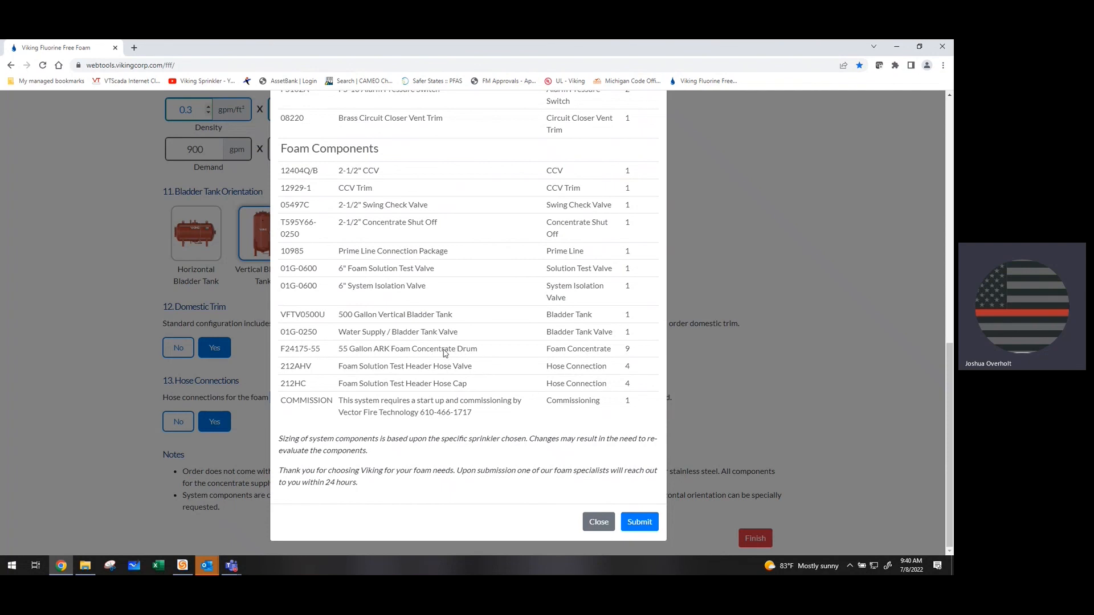
# Step: Review the request form's contact and location fields, riser quantity, component list and closing notes
pyautogui.scroll(2, 459, 356)
pyautogui.scroll(2, 460, 354)
pyautogui.scroll(1, 460, 354)
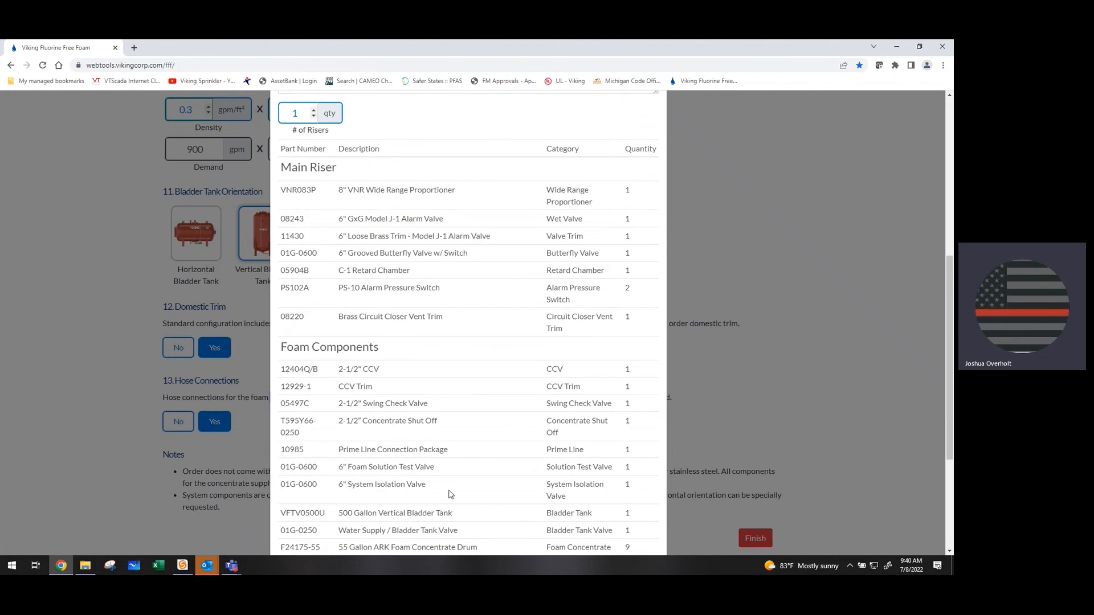
pyautogui.scroll(6, 451, 432)
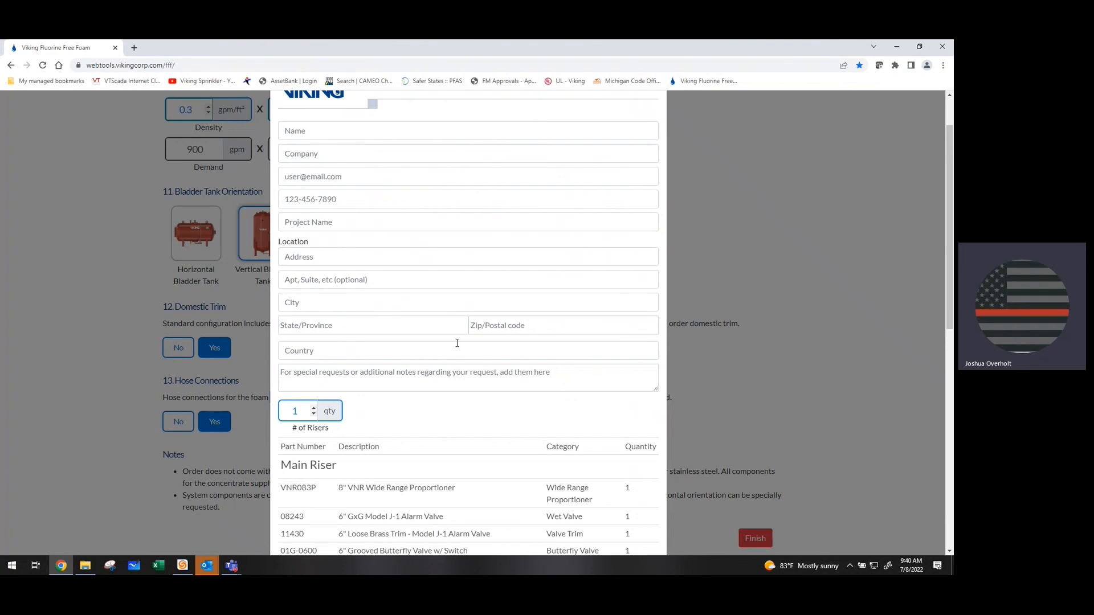
pyautogui.scroll(-8, 456, 343)
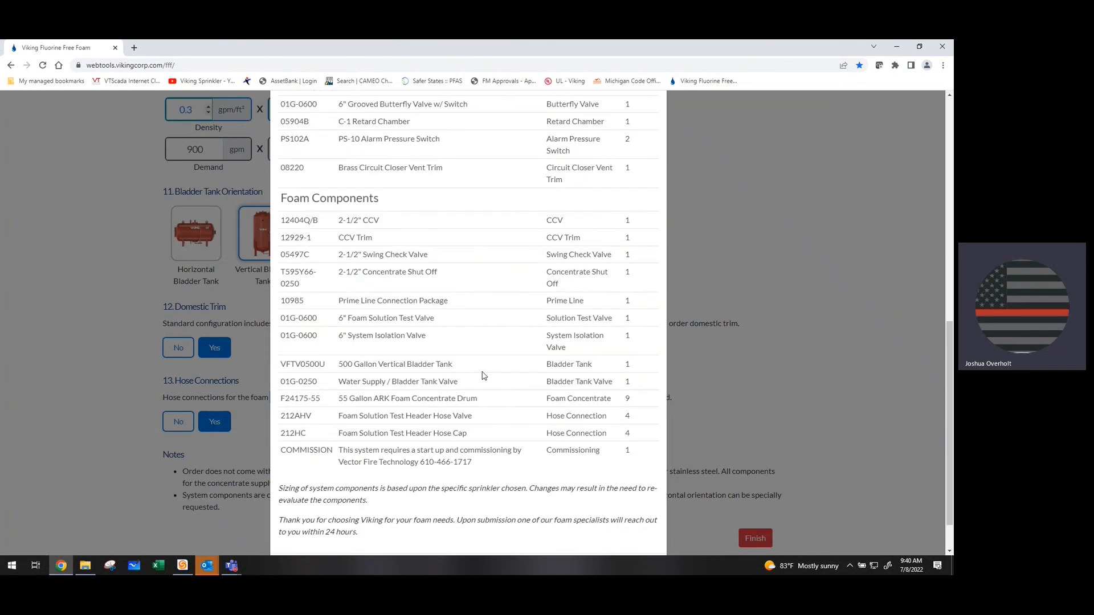
pyautogui.scroll(-1, 483, 376)
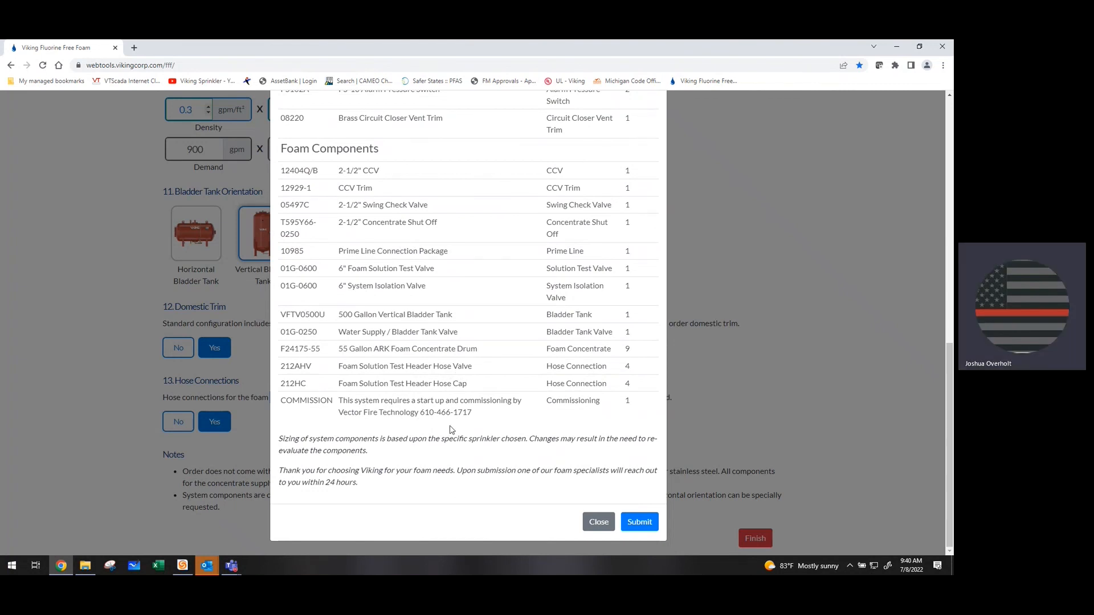
pyautogui.scroll(2, 535, 414)
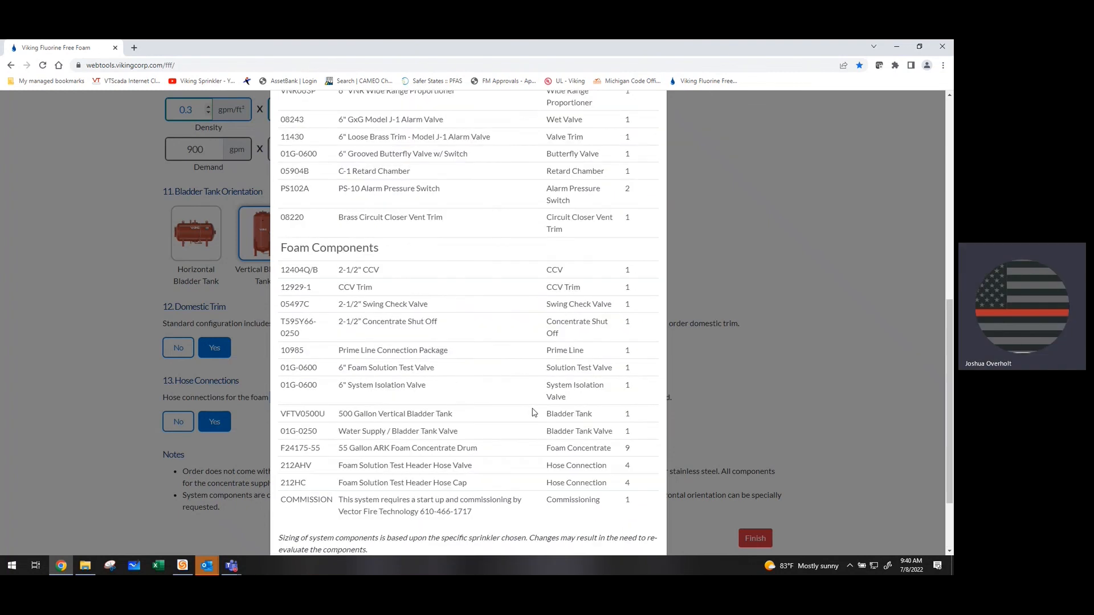
pyautogui.scroll(1, 532, 413)
pyautogui.scroll(3, 530, 411)
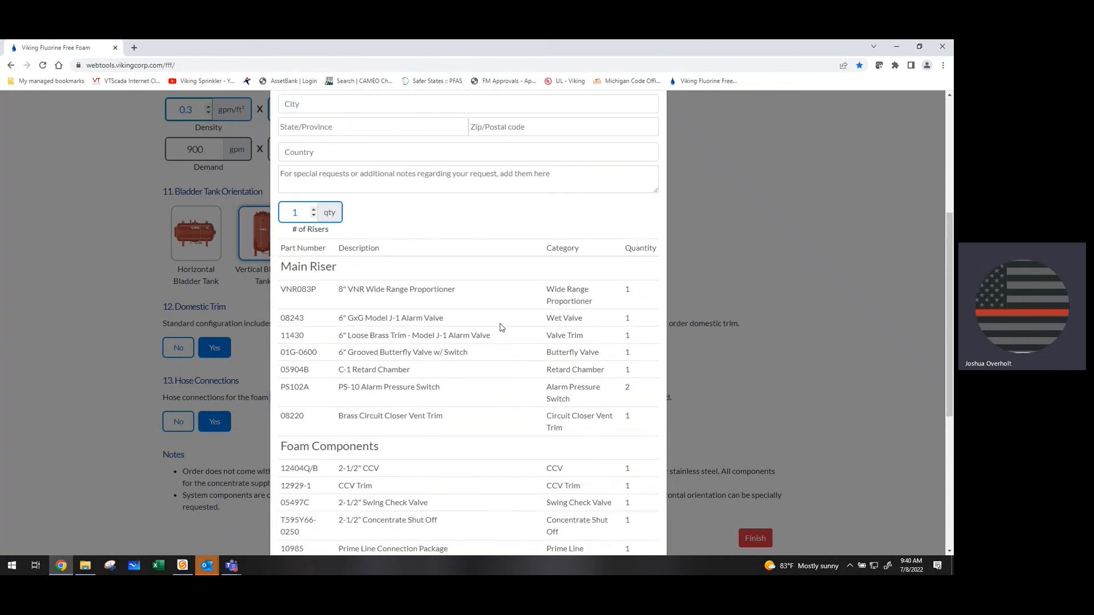
pyautogui.scroll(2, 502, 327)
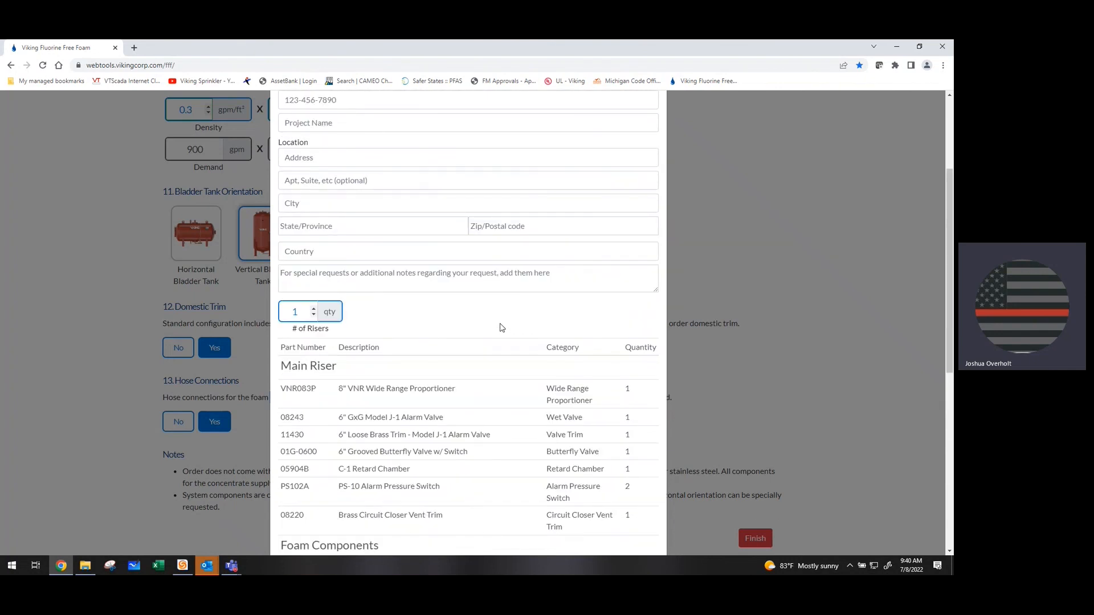
pyautogui.scroll(3, 478, 323)
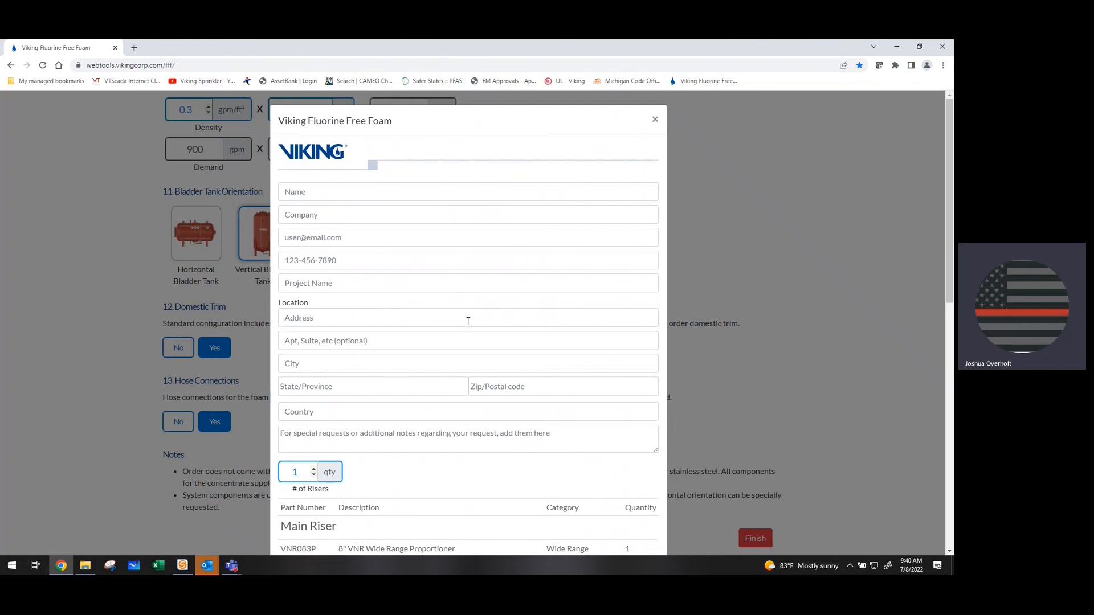
pyautogui.scroll(-5, 634, 354)
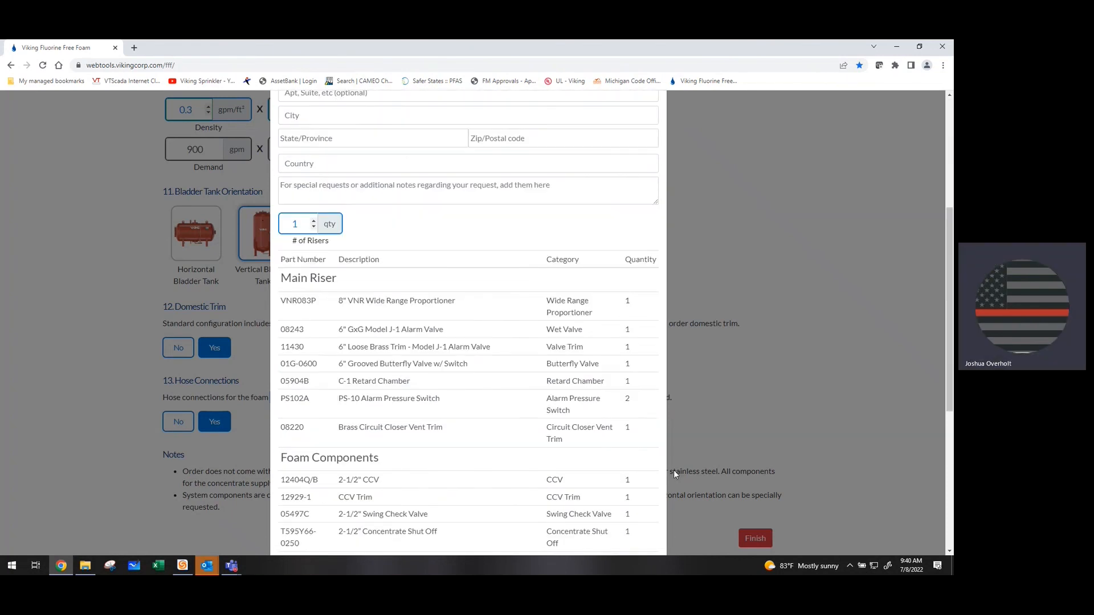